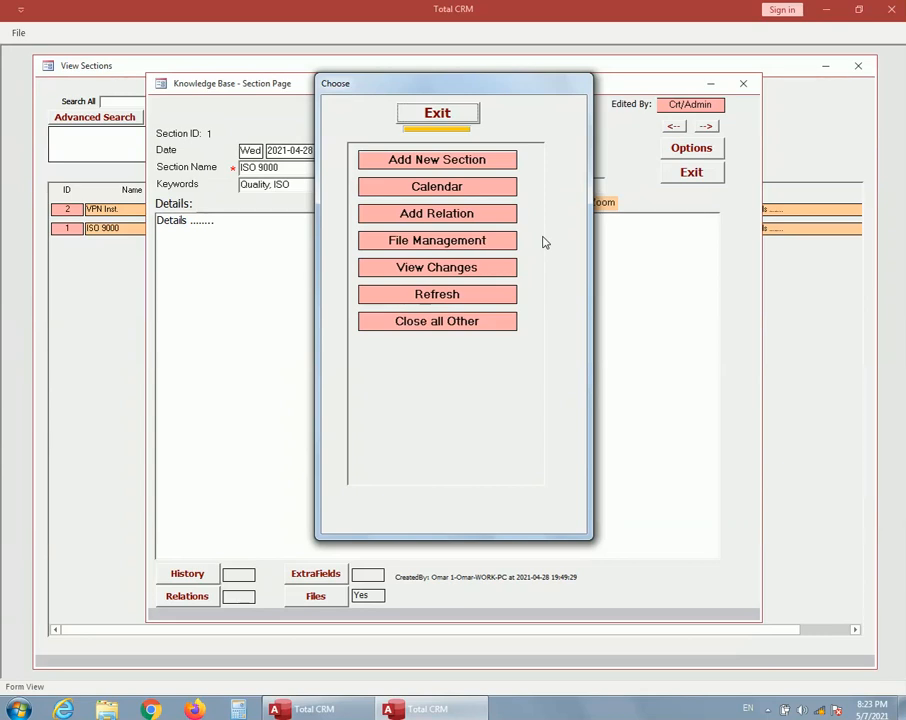
Step: Close the open section page and section list, and open the Knowledge Base group list
{"action": "left_click", "coordinate": [470, 115]}
{"action": "left_click", "coordinate": [694, 174]}
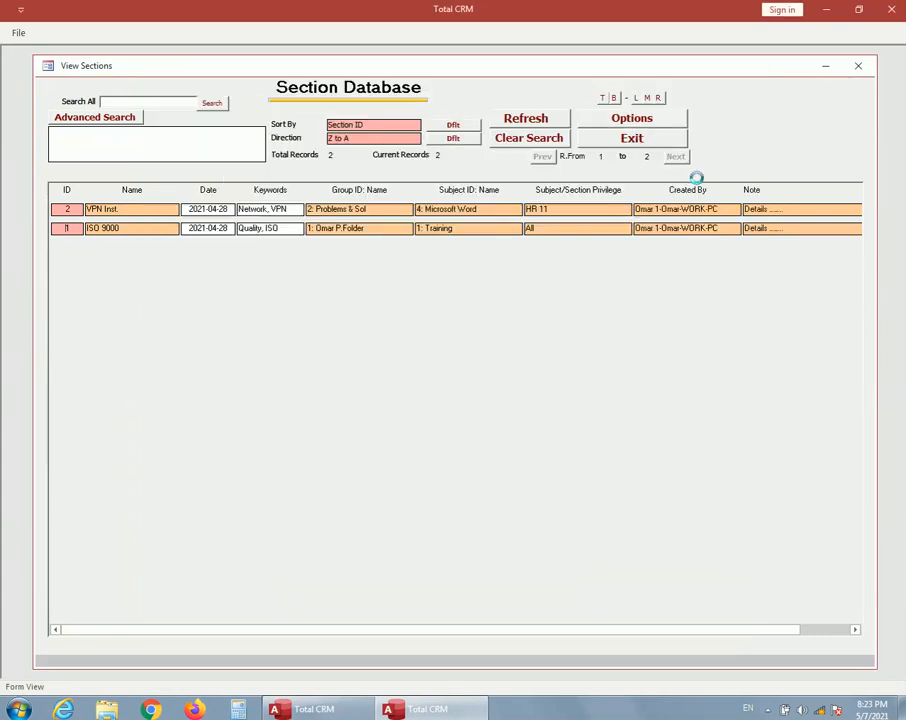
{"action": "left_click", "coordinate": [648, 142]}
{"action": "left_click", "coordinate": [524, 366]}
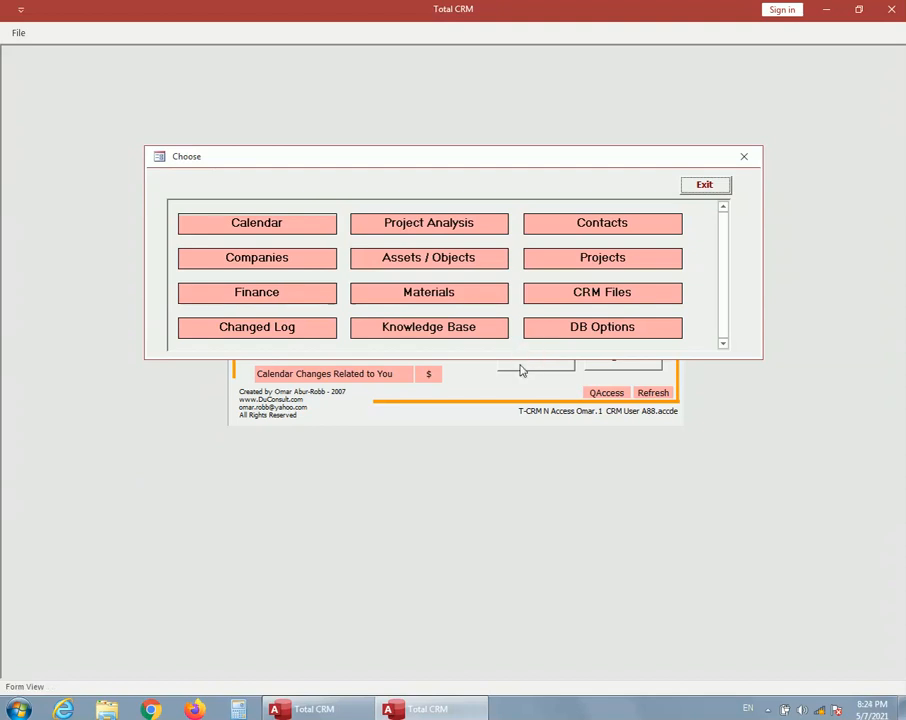
{"action": "left_click", "coordinate": [438, 330]}
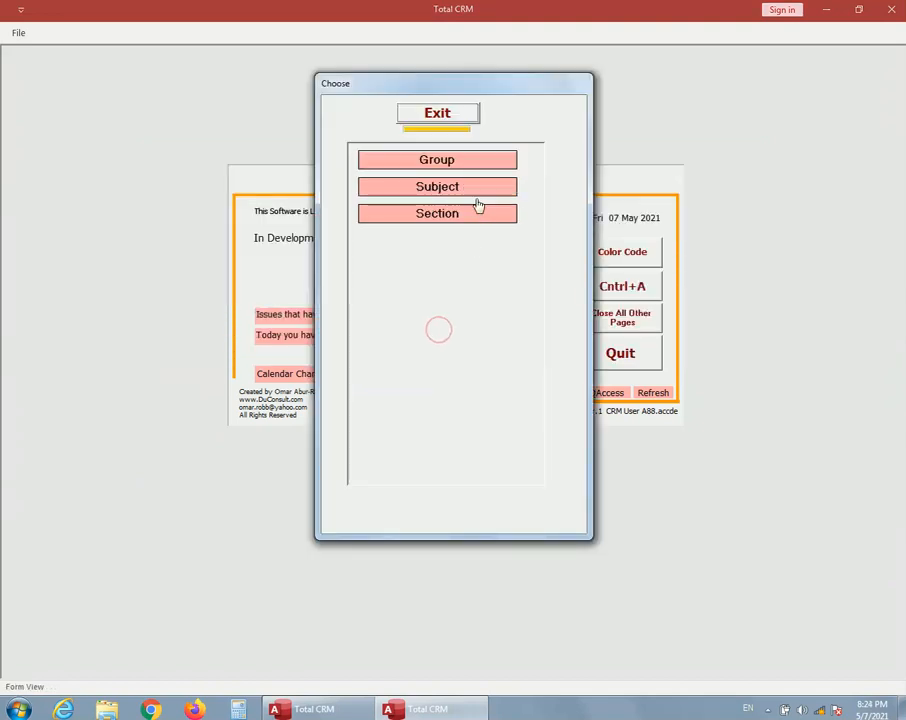
{"action": "left_click", "coordinate": [468, 163]}
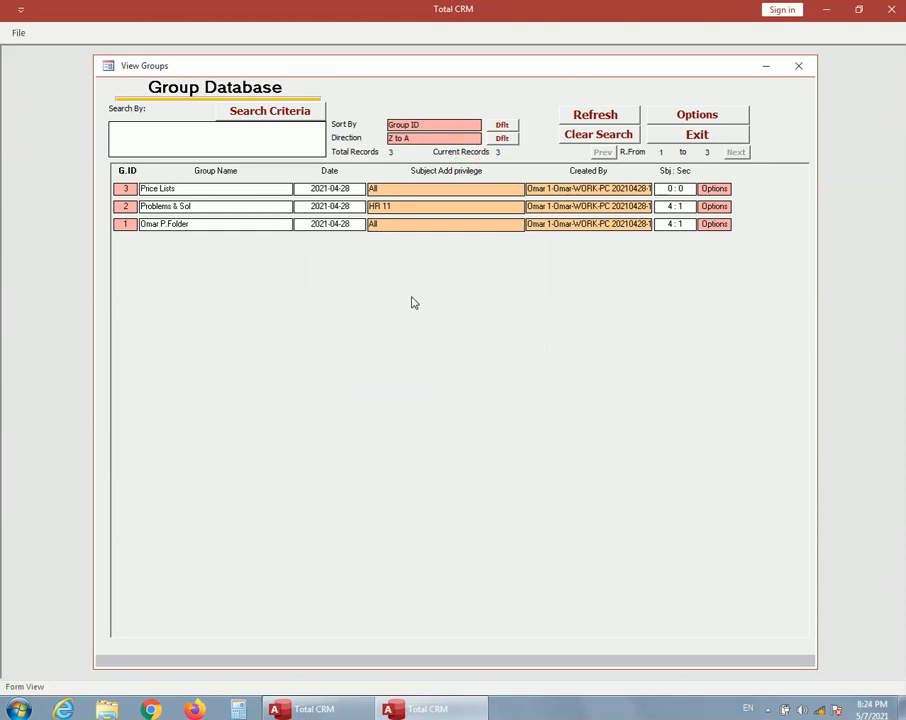
Step: Add a new subject named Computers to the Price Lists group
{"action": "left_click", "coordinate": [127, 192]}
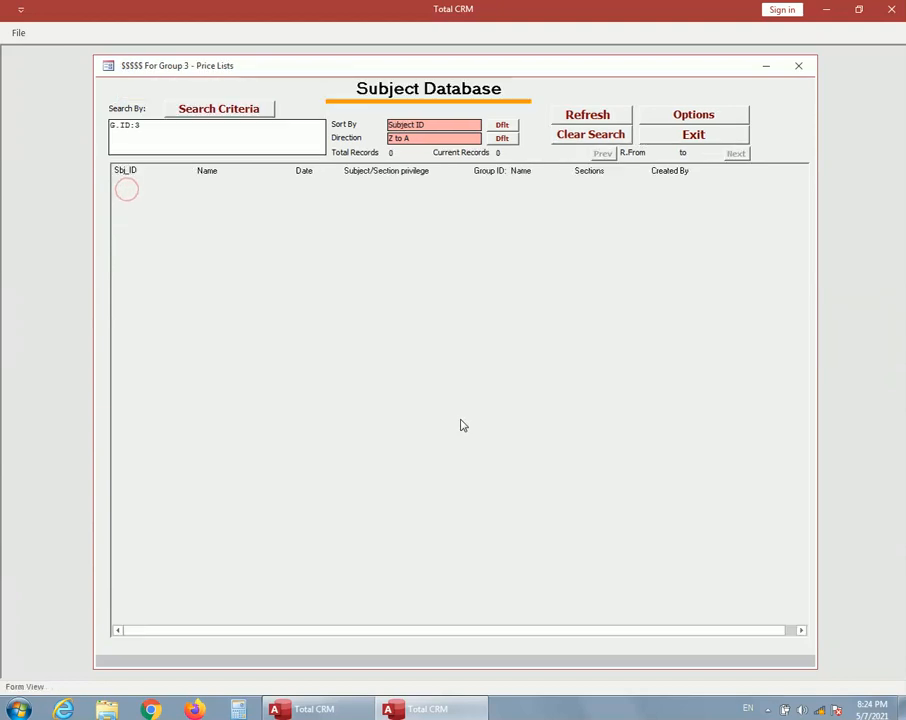
{"action": "left_click", "coordinate": [695, 116]}
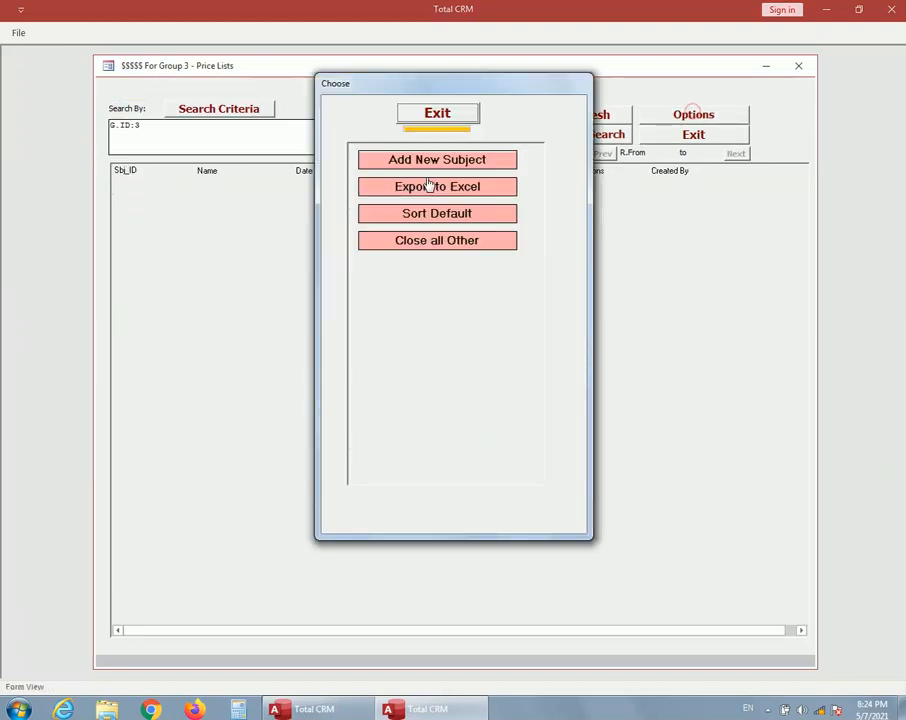
{"action": "left_click", "coordinate": [437, 158]}
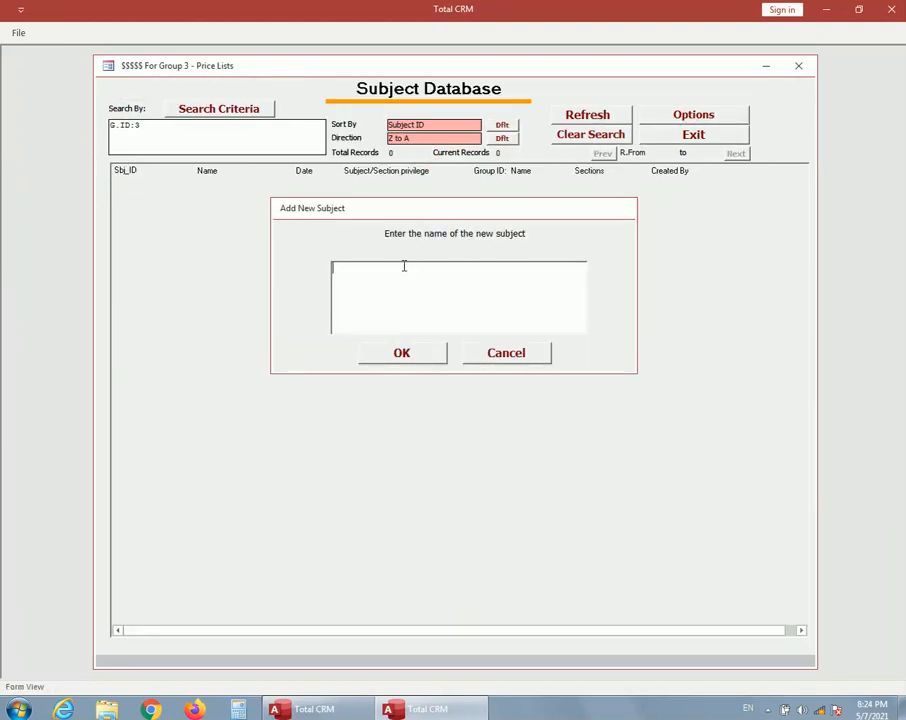
{"action": "type", "text": "Computers"}
{"action": "left_click", "coordinate": [406, 354]}
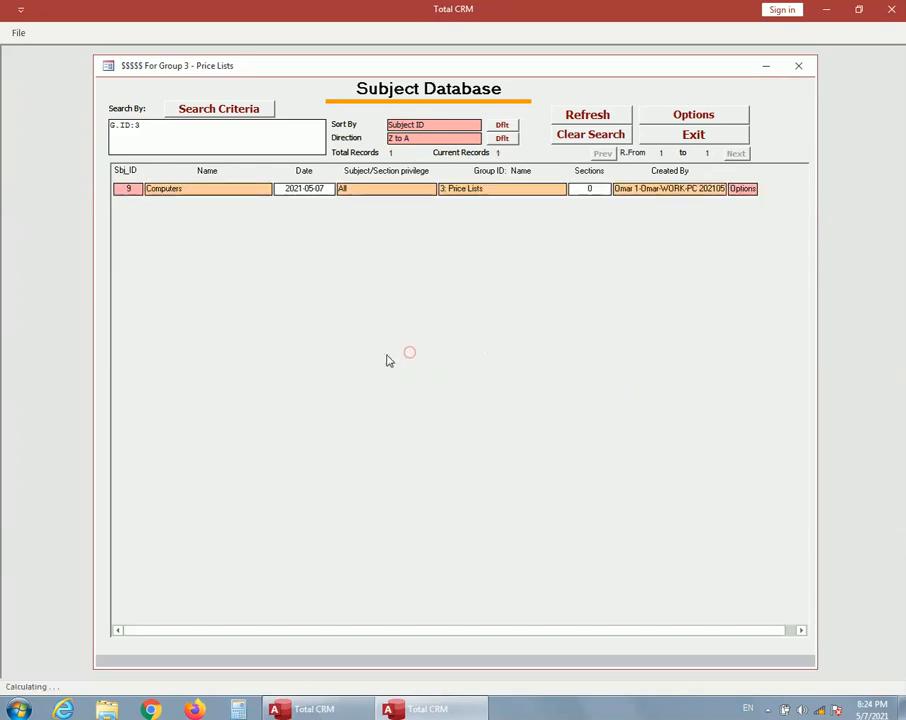
Step: Create a new section under the Computers subject and name it Template
{"action": "left_click", "coordinate": [129, 193]}
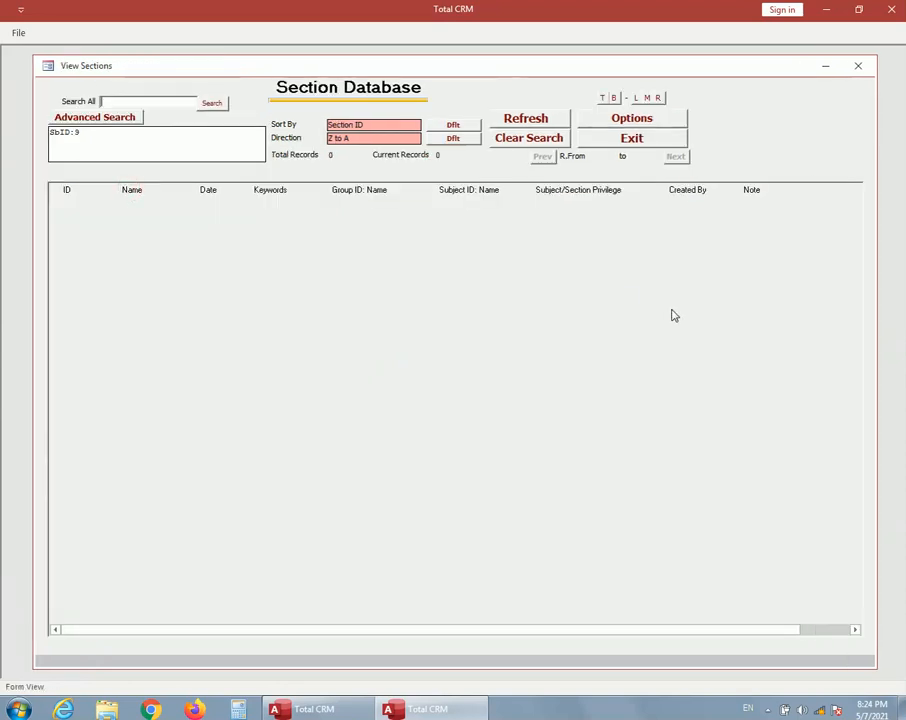
{"action": "left_click", "coordinate": [642, 120]}
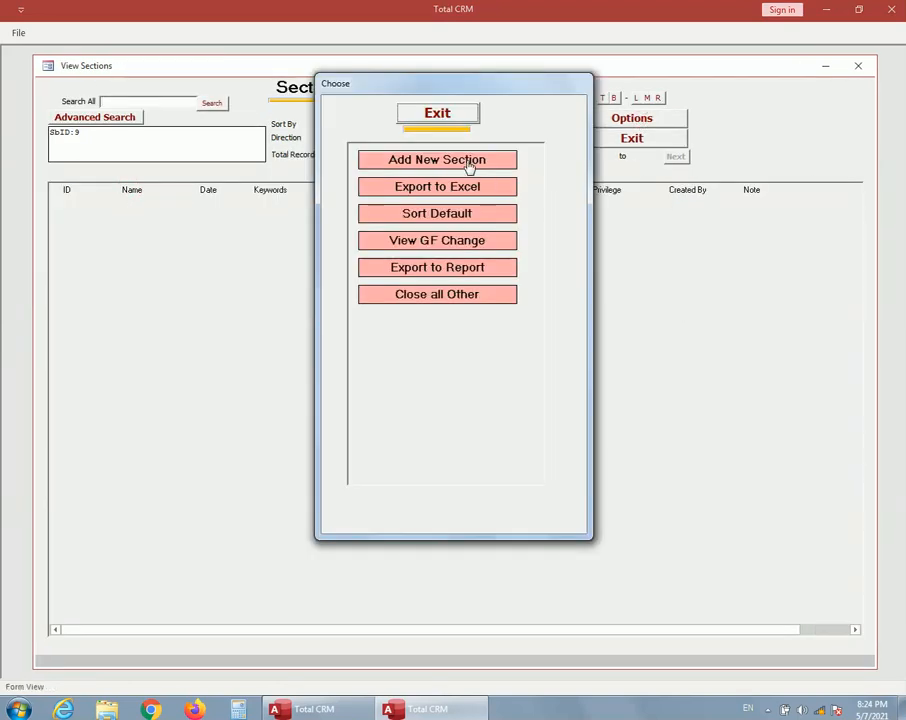
{"action": "left_click", "coordinate": [469, 165]}
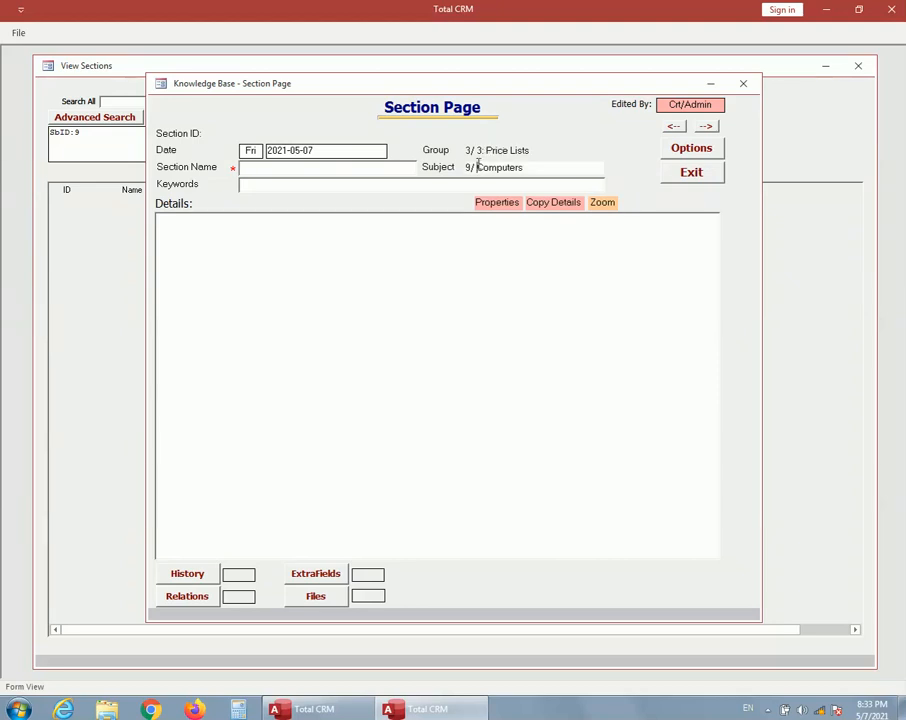
{"action": "left_click_drag", "start_coordinate": [477, 167], "coordinate": [526, 167]}
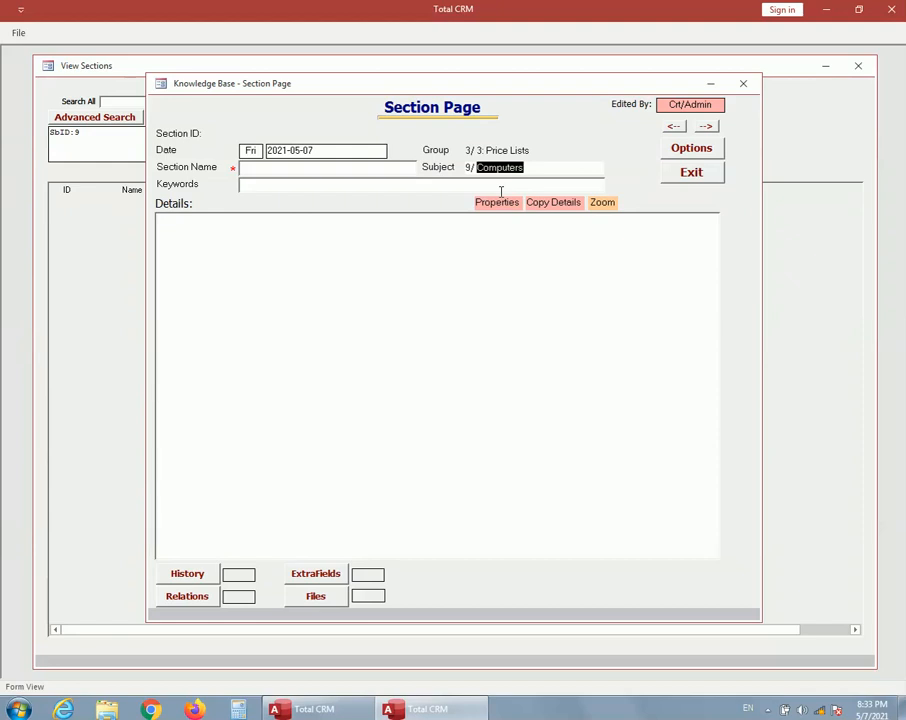
{"action": "left_click", "coordinate": [257, 168]}
{"action": "type", "text": "Te"}
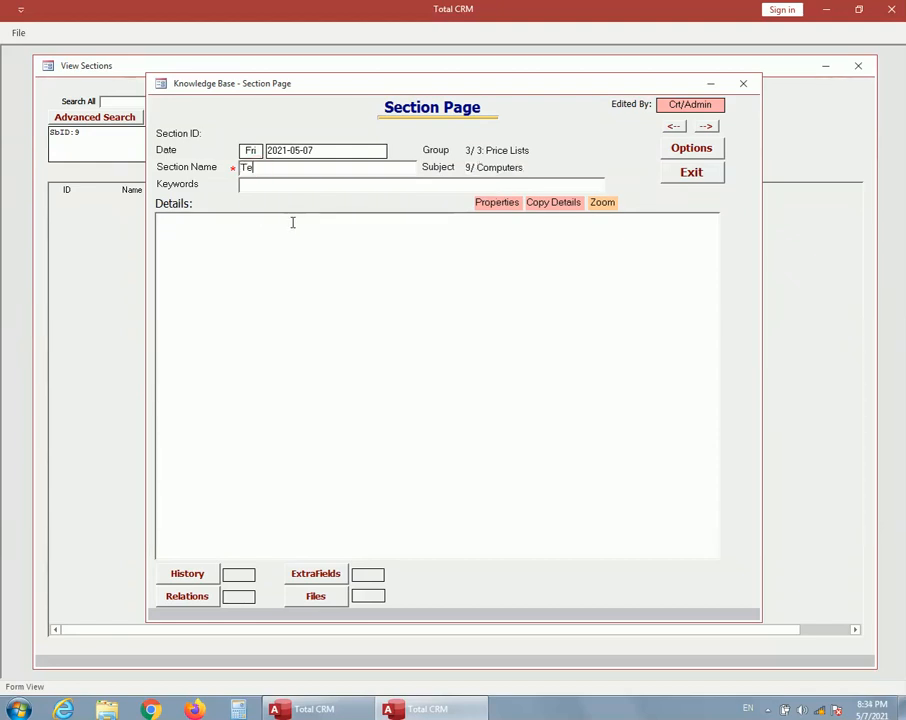
{"action": "type", "text": "mplate"}
Step: Enter "Computer Supplier:", "Computer Brand:" and "Year:" on separate lines in the section's details
{"action": "left_click", "coordinate": [303, 235]}
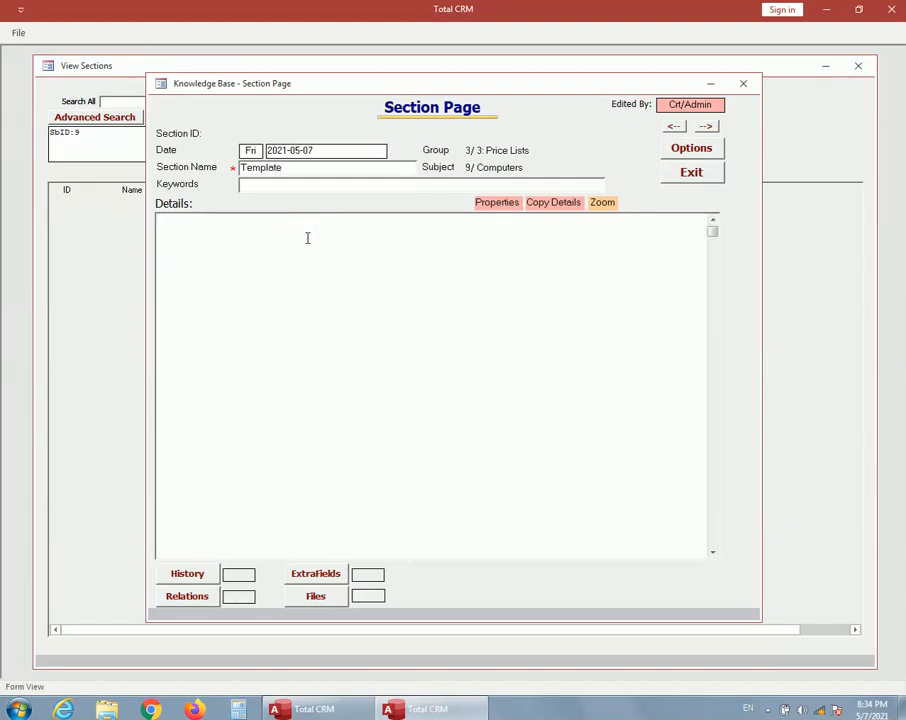
{"action": "type", "text": "Computer Supplier:"}
{"action": "key", "text": "Return"}
{"action": "type", "text": "Computer "}
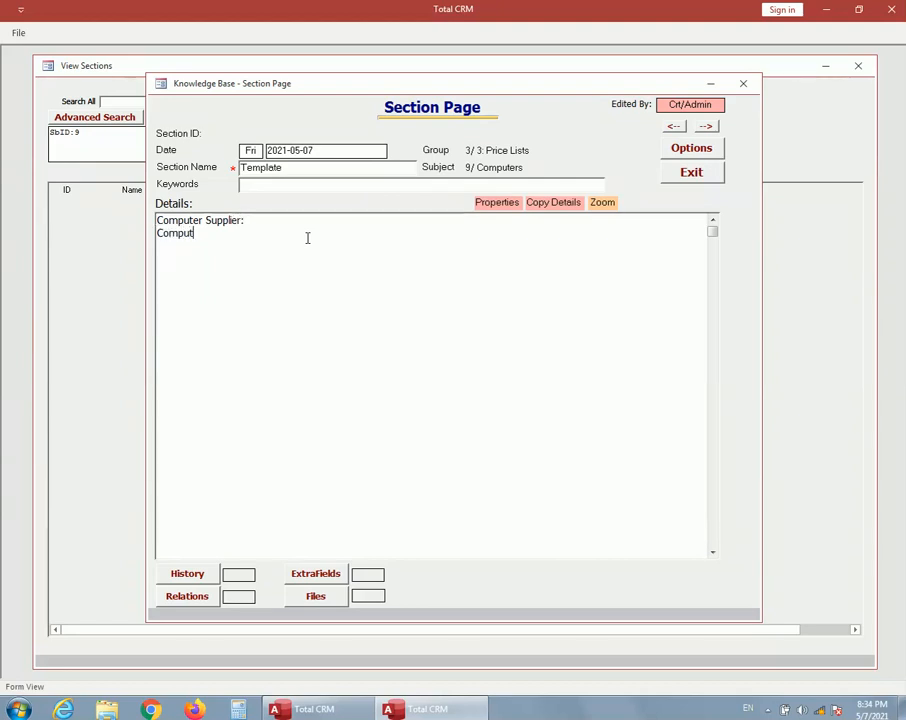
{"action": "type", "text": "Bran"}
{"action": "type", "text": "d: "}
{"action": "type", "text": "Year:"}
{"action": "key", "text": "Return"}
Step: Add the lines "Specifications:", "Cost:" and "selling Price:" below the year in the section's details
{"action": "type", "text": "Specif"}
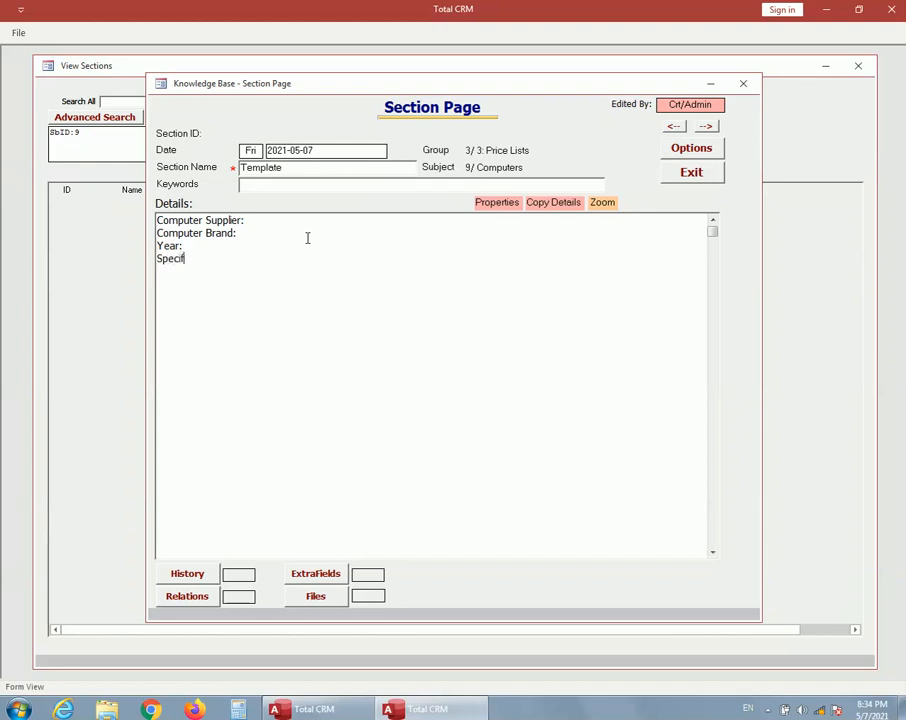
{"action": "type", "text": "ications:"}
{"action": "key", "text": "Return"}
{"action": "type", "text": "Cost"}
{"action": "key", "text": "BackSpace"}
{"action": "type", "text": "t:"}
{"action": "key", "text": "Return"}
{"action": "type", "text": "sel"}
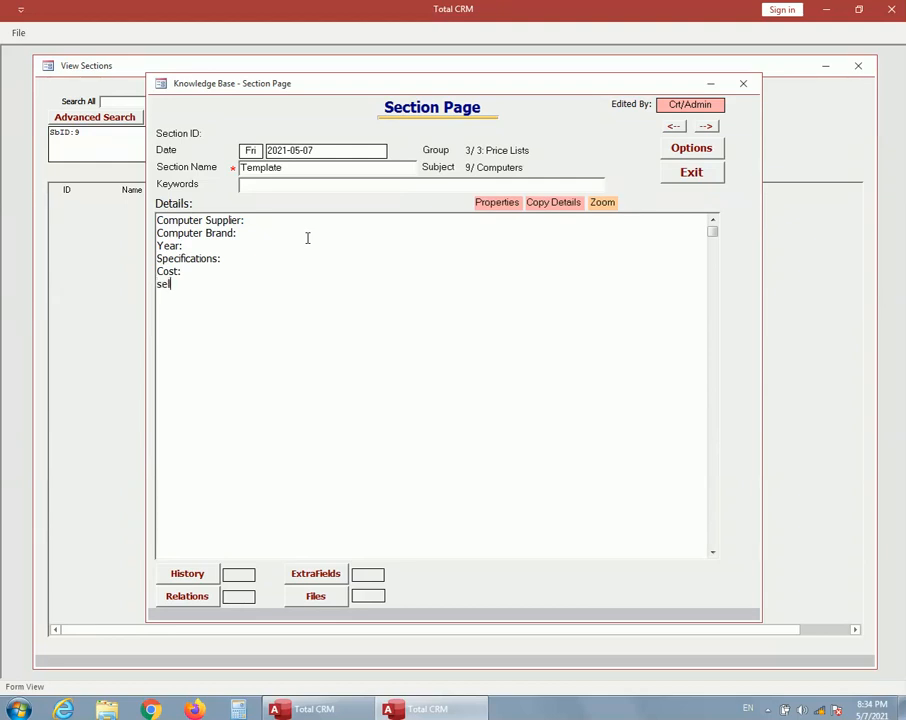
{"action": "type", "text": "ing Price:"}
Step: Insert a blank line between each of the six field labels in the details text
{"action": "left_click", "coordinate": [157, 232]}
{"action": "key", "text": "Return"}
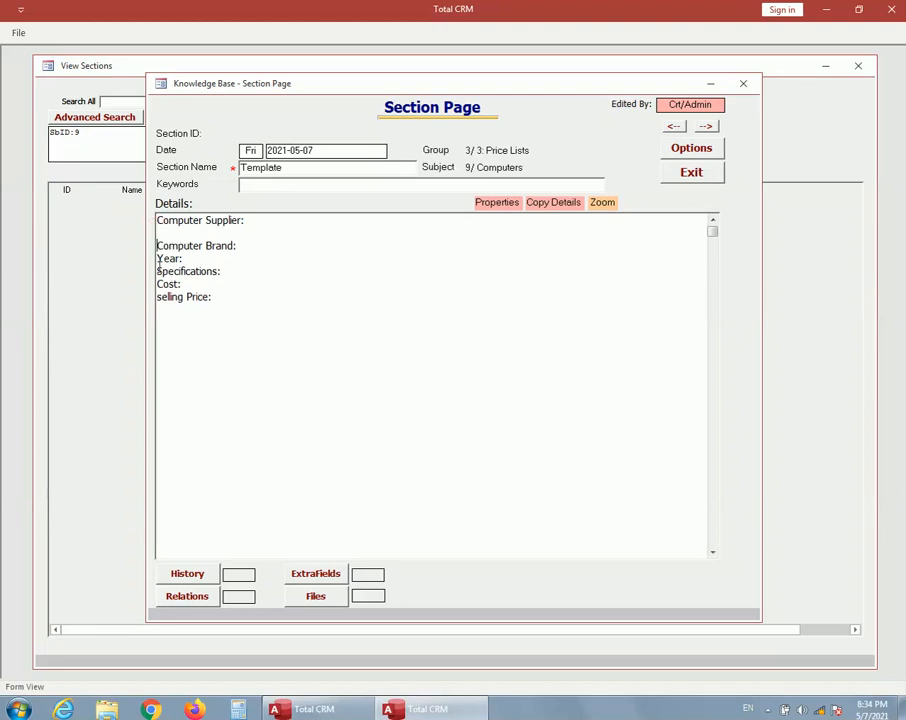
{"action": "left_click", "coordinate": [157, 258]}
{"action": "key", "text": "Return"}
{"action": "left_click", "coordinate": [157, 281]}
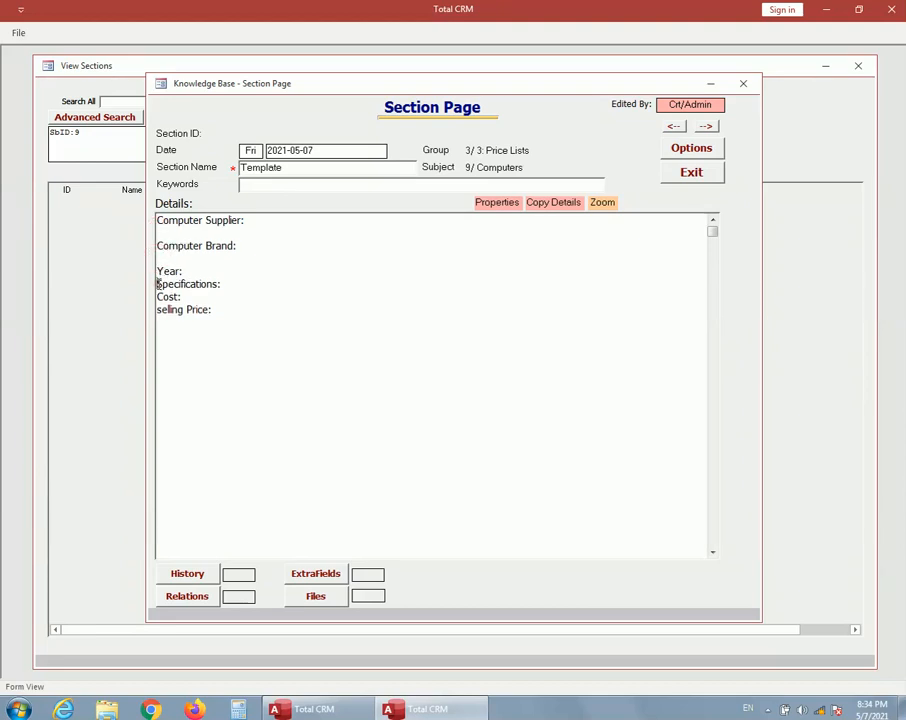
{"action": "key", "text": "Return"}
{"action": "left_click", "coordinate": [157, 310]}
{"action": "key", "text": "Return"}
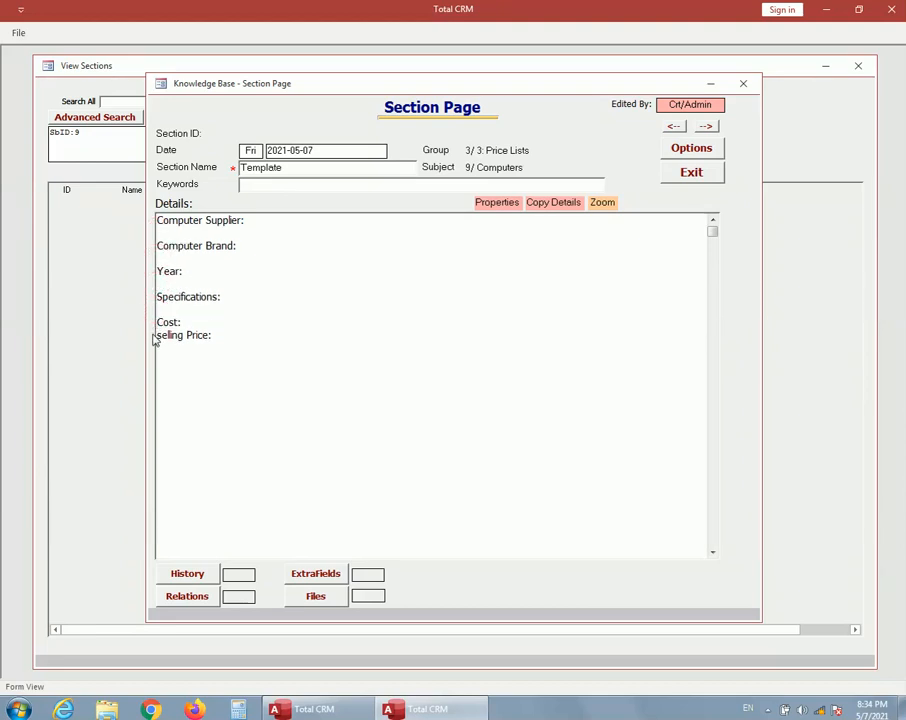
{"action": "left_click", "coordinate": [157, 335]}
{"action": "key", "text": "Return"}
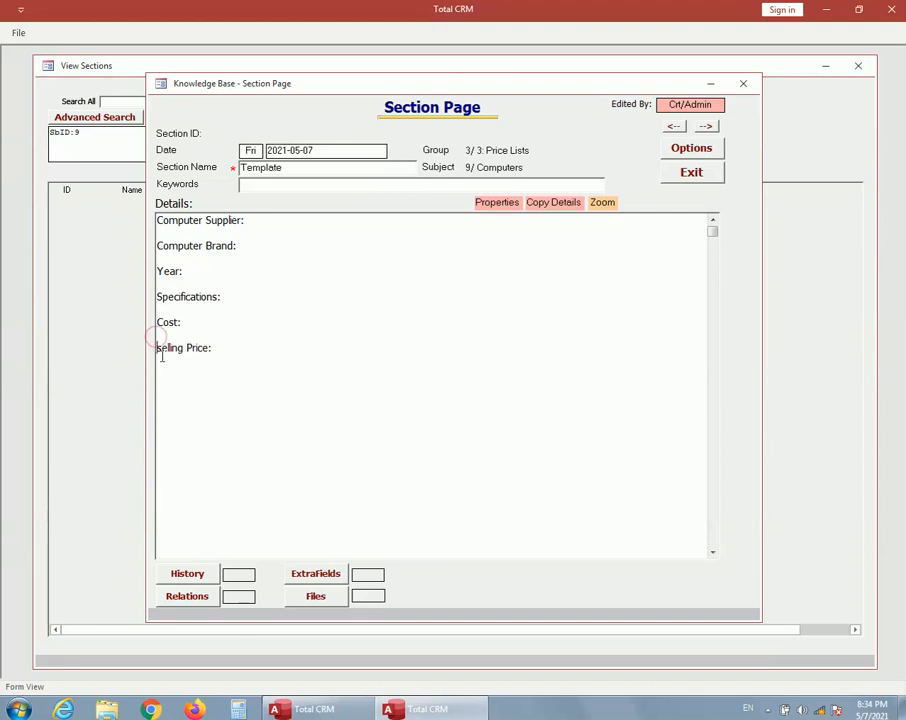
Step: Capitalise the last label as "Selling Price:" and close the Template section page
{"action": "type", "text": "S"}
{"action": "key", "text": "End"}
{"action": "left_click", "coordinate": [179, 366]}
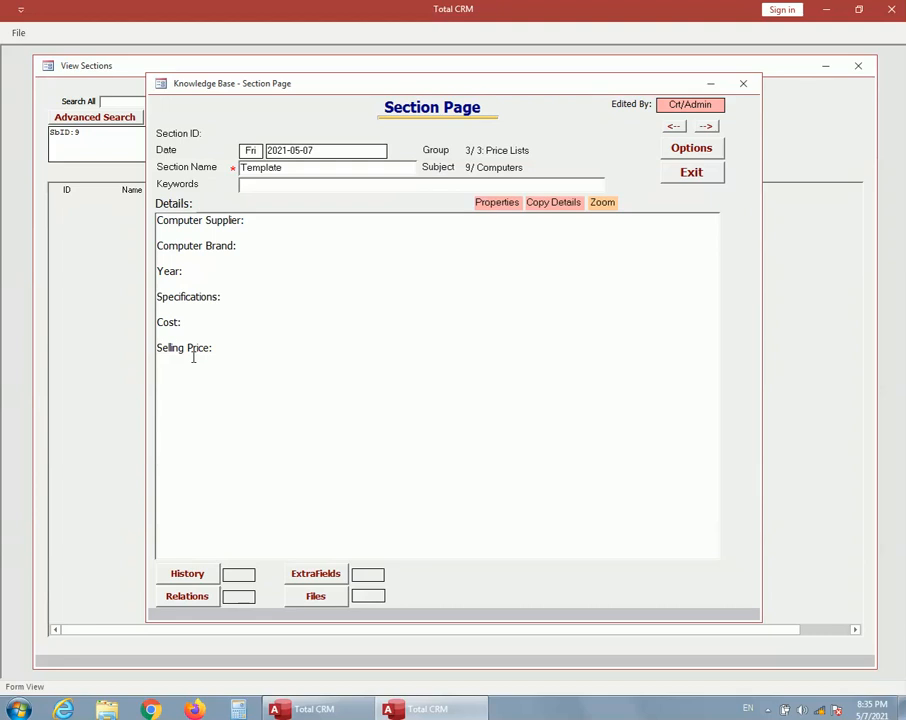
{"action": "left_click", "coordinate": [693, 173]}
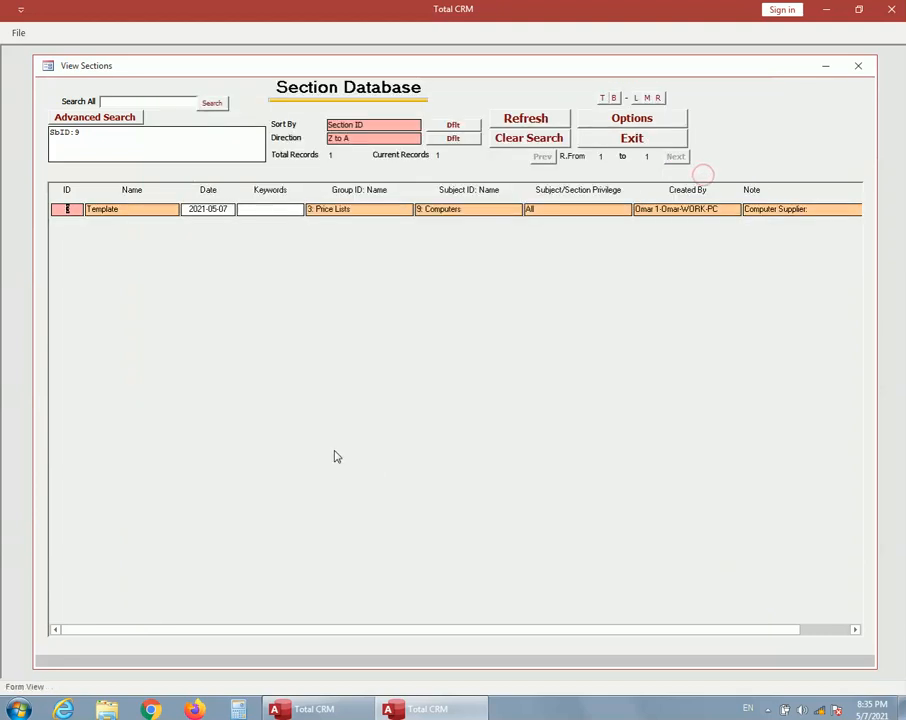
Step: Create another section under the Computers subject and name it ComputerA
{"action": "left_click", "coordinate": [617, 122]}
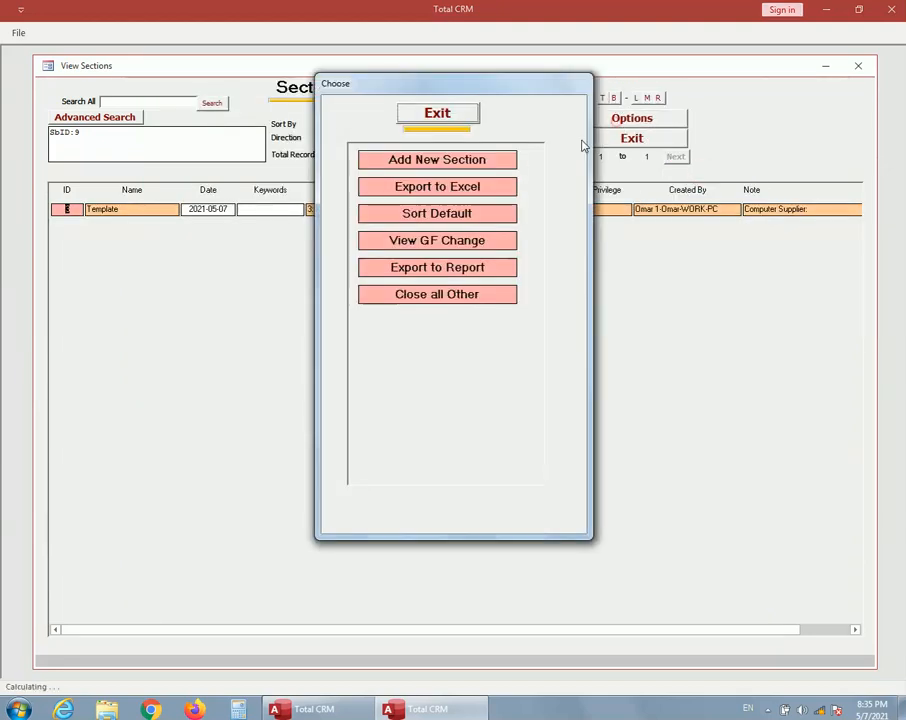
{"action": "left_click", "coordinate": [446, 164]}
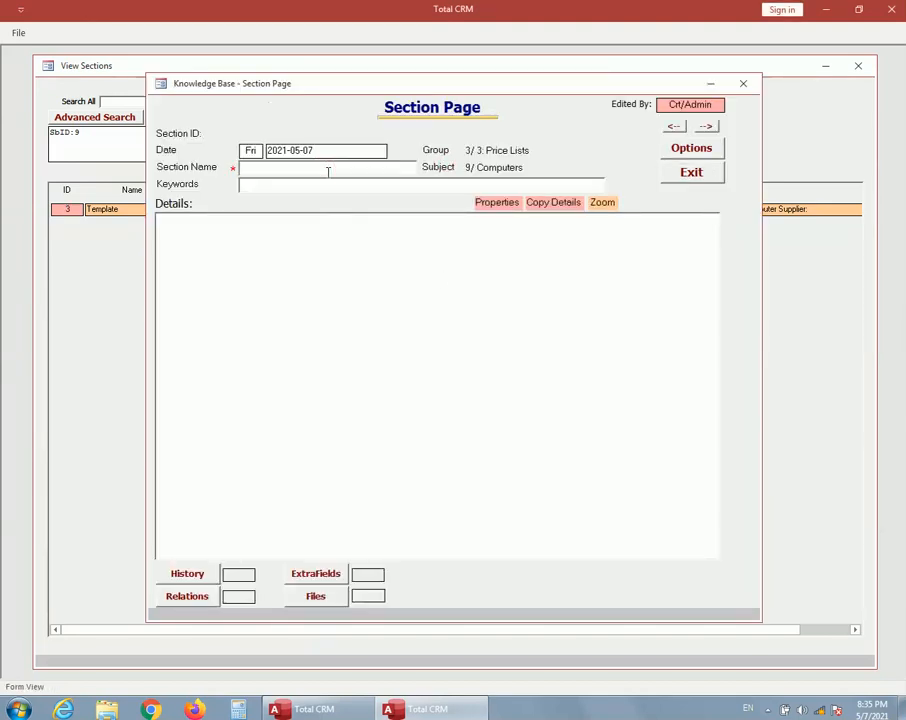
{"action": "type", "text": "ComputerA"}
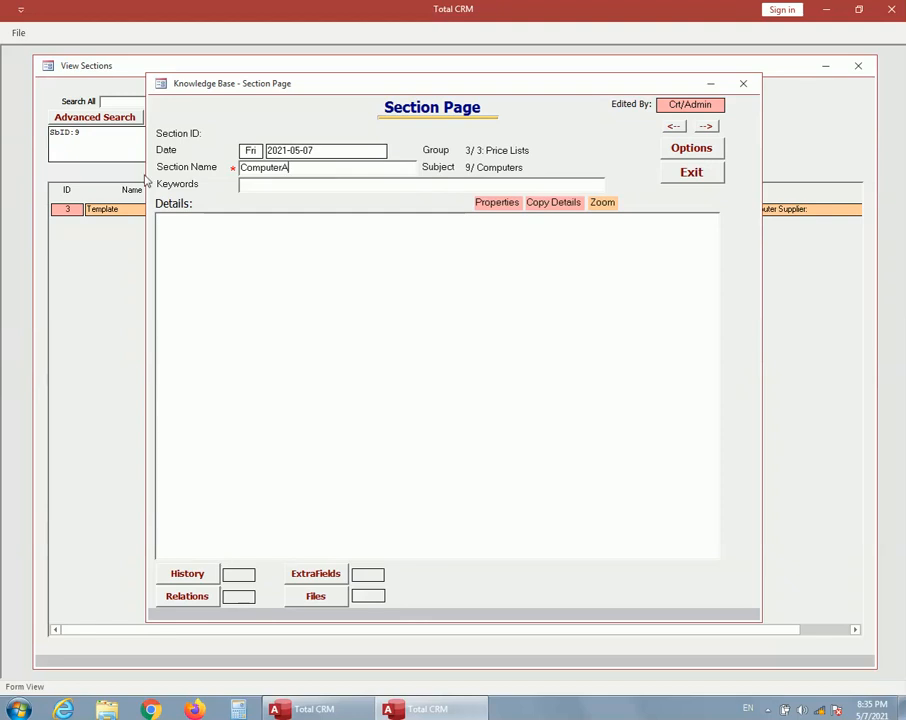
Step: Paste the copied template text into ComputerA's details and close the section page
{"action": "right_click", "coordinate": [197, 220]}
{"action": "left_click", "coordinate": [231, 274]}
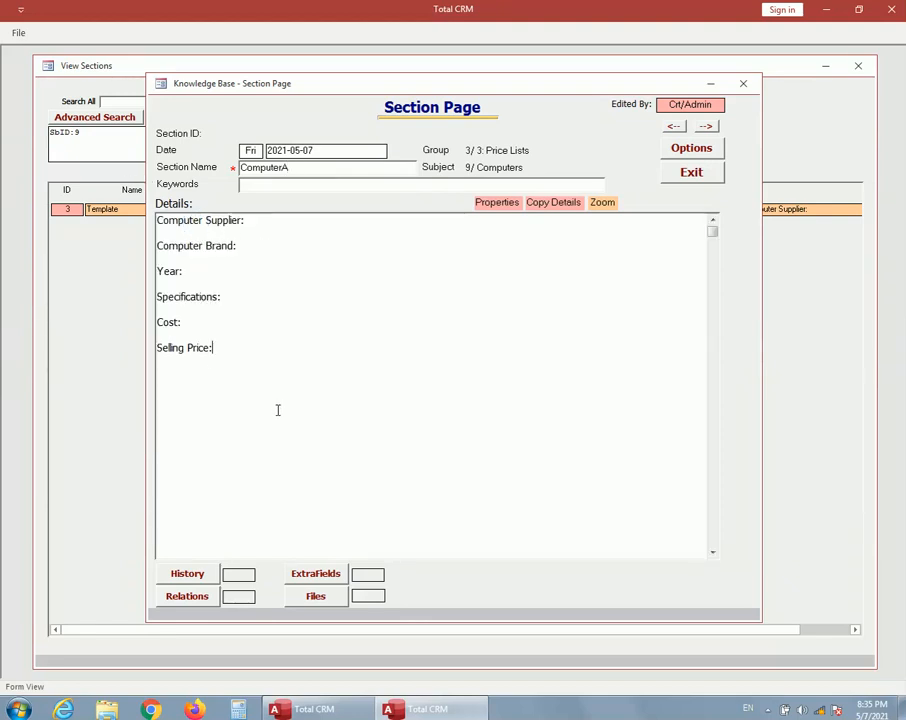
{"action": "left_click", "coordinate": [702, 177]}
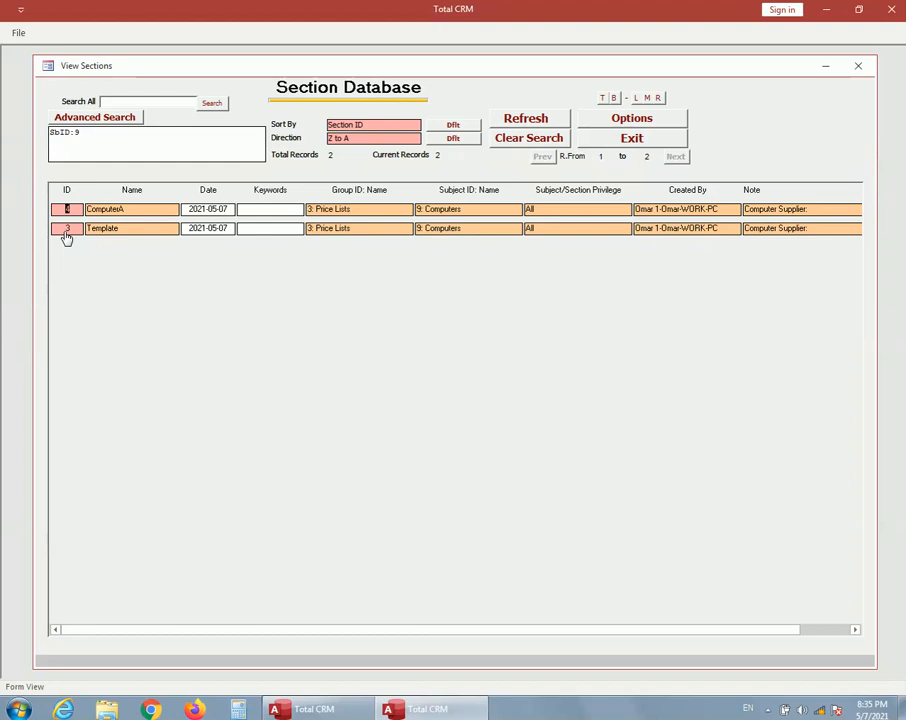
Step: Sort the section list A to Z, open the Template section and view its extra fields
{"action": "left_click", "coordinate": [361, 140]}
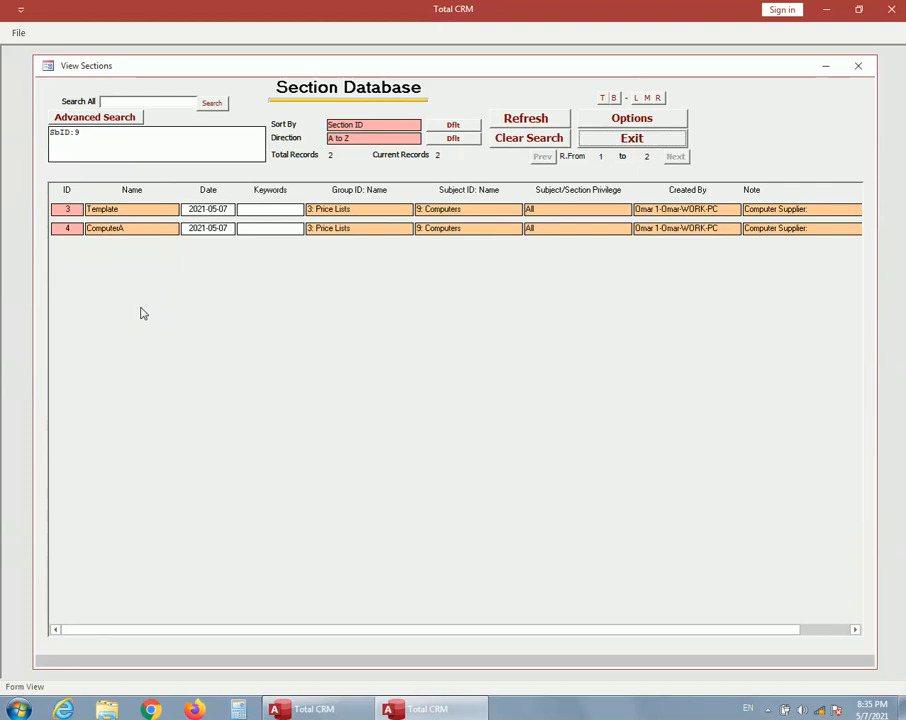
{"action": "double_click", "coordinate": [68, 213]}
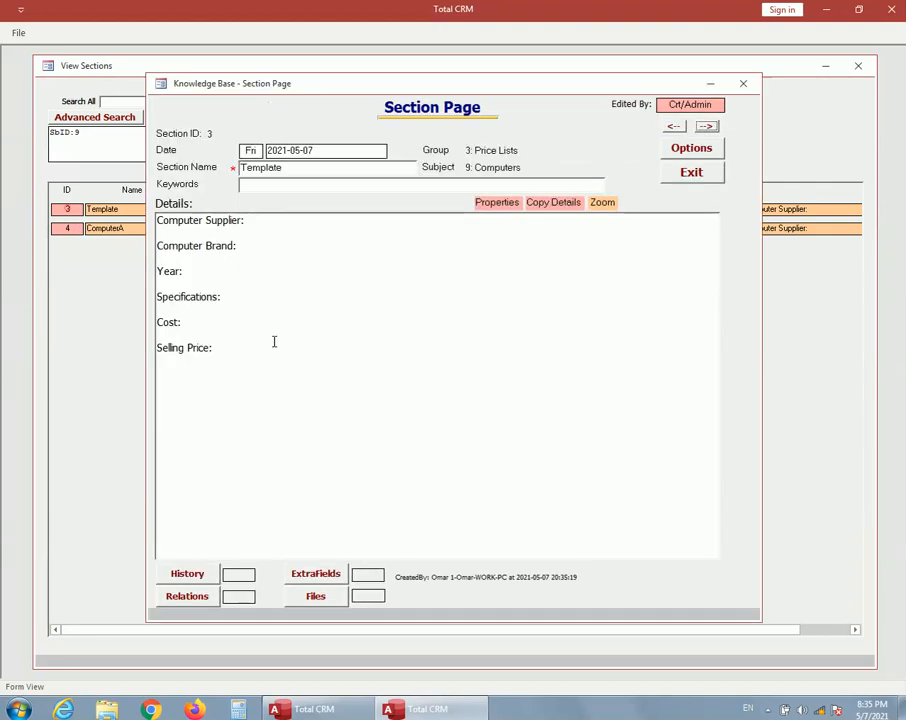
{"action": "left_click", "coordinate": [314, 572]}
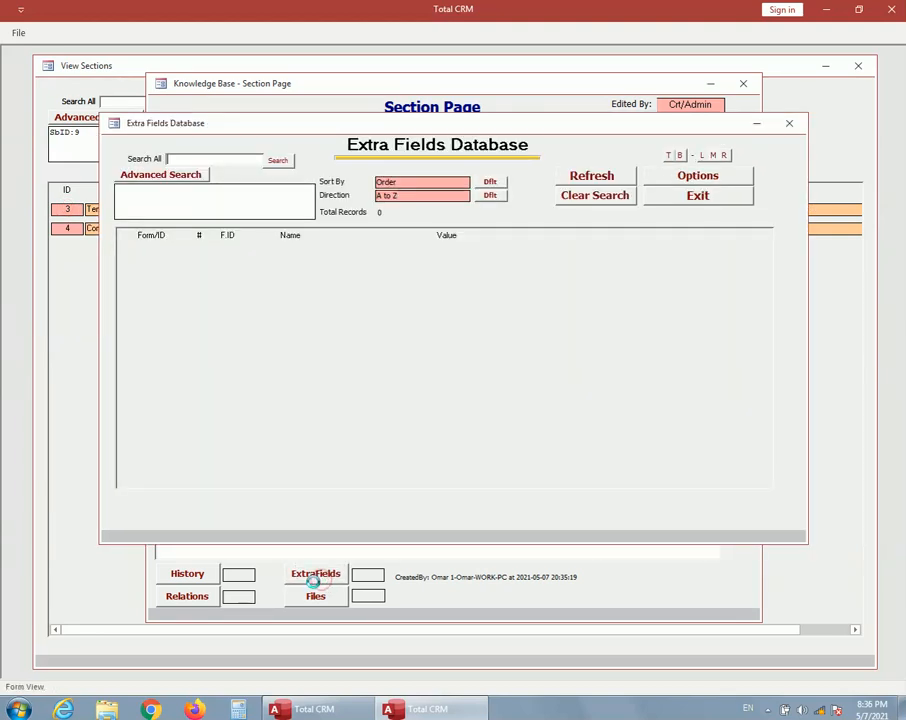
{"action": "left_click", "coordinate": [714, 198]}
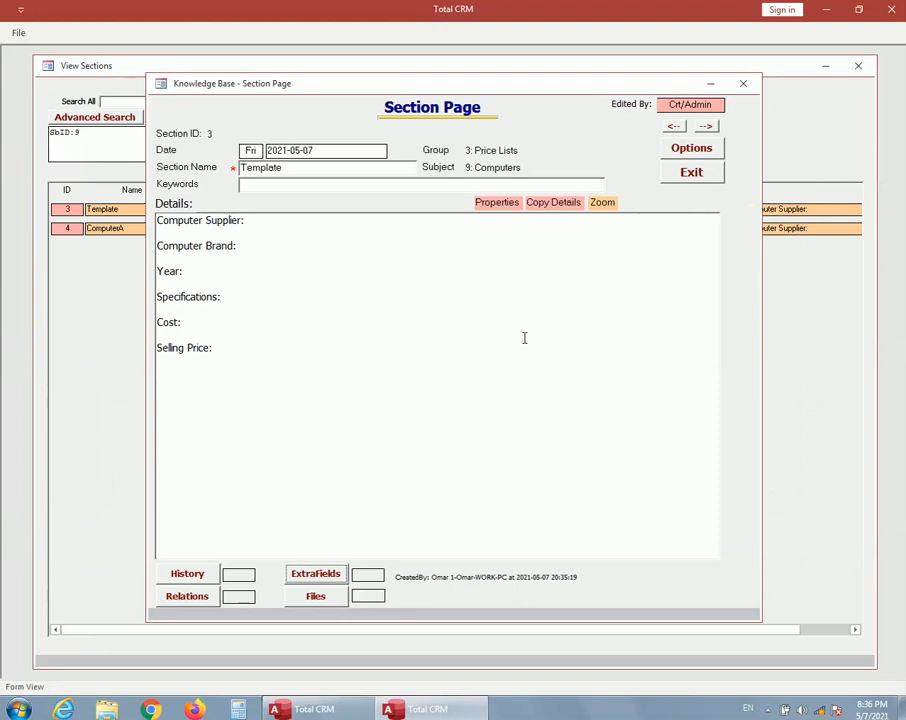
Step: Close the Template section page and the section, subject and group lists to return to the main page
{"action": "left_click", "coordinate": [682, 173]}
{"action": "left_click", "coordinate": [643, 140]}
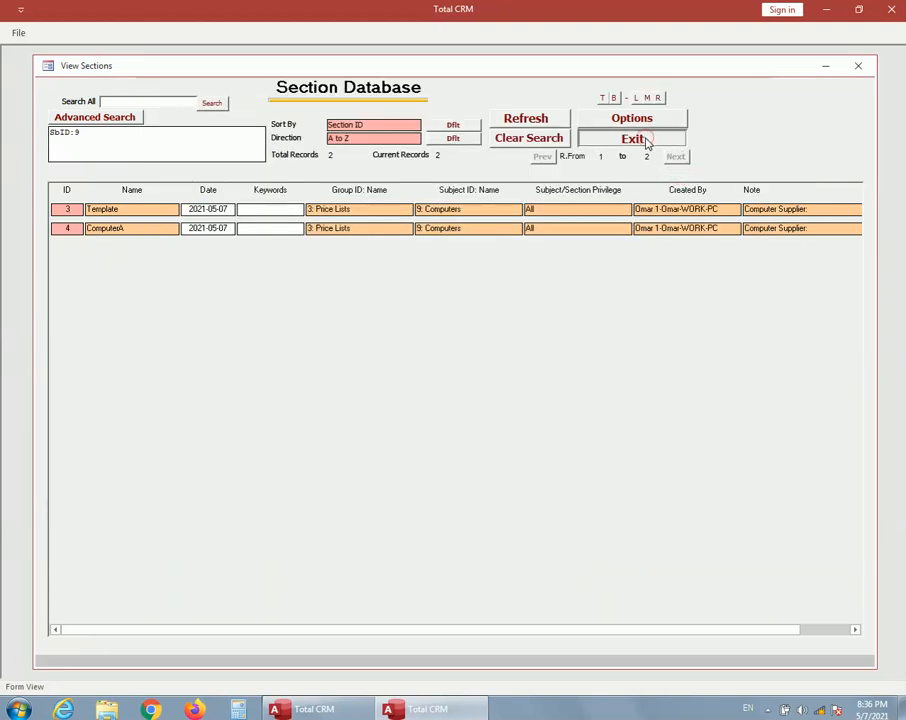
{"action": "left_click", "coordinate": [672, 135]}
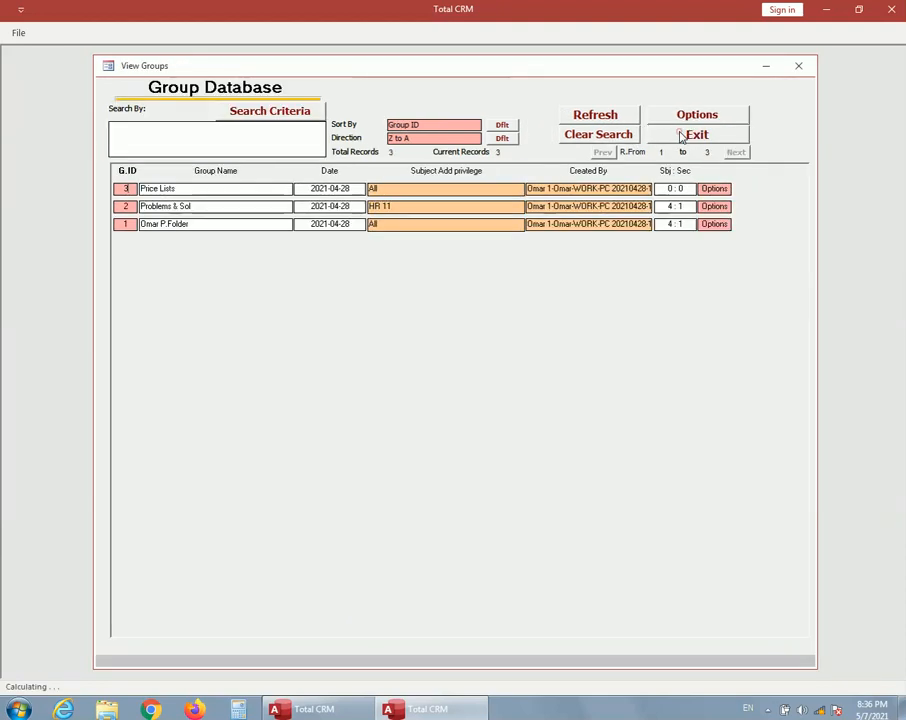
{"action": "left_click", "coordinate": [678, 134]}
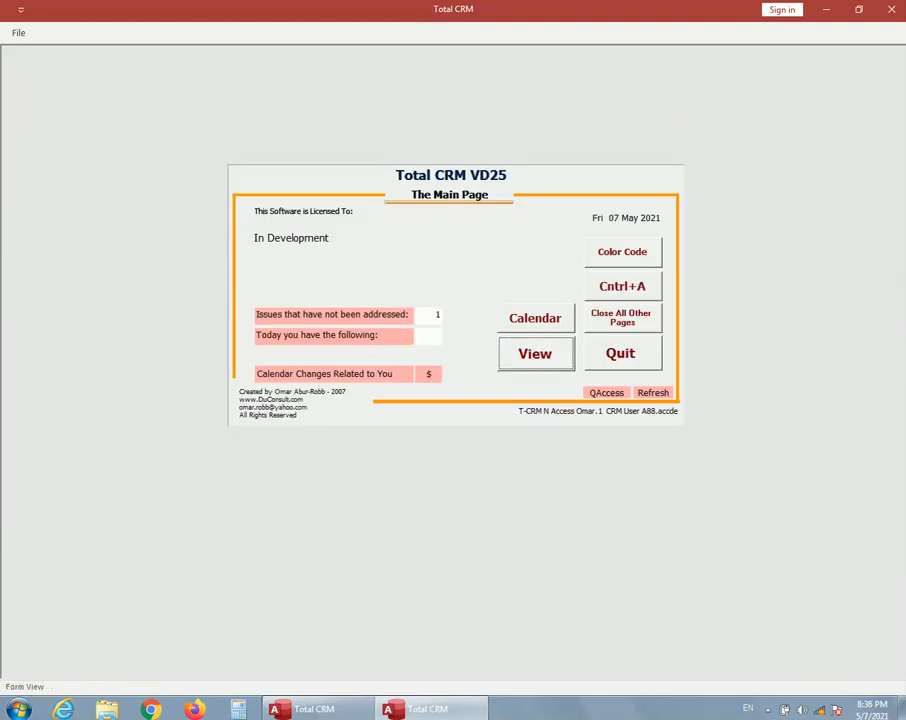
Step: Open the extra fields administration page from the database options and list the Contact extra fields
{"action": "left_click", "coordinate": [535, 353]}
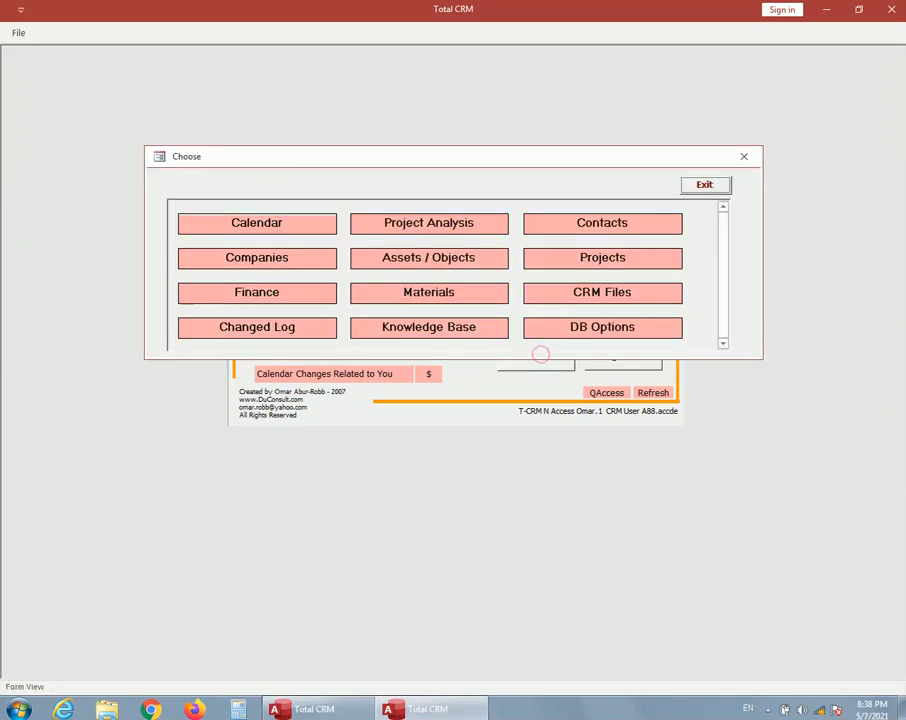
{"action": "left_click", "coordinate": [594, 330]}
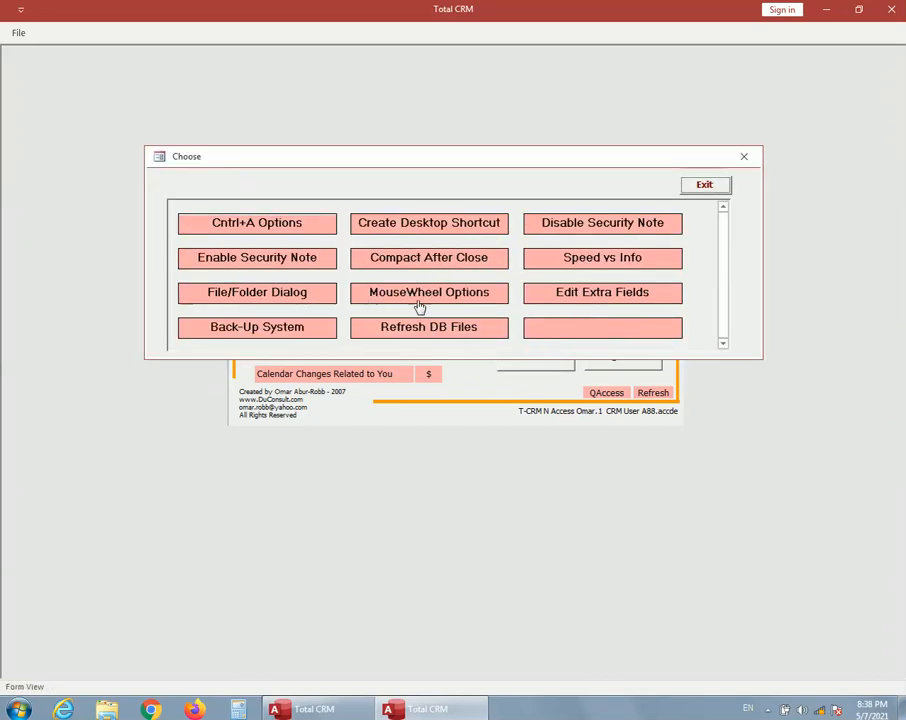
{"action": "left_click", "coordinate": [570, 295]}
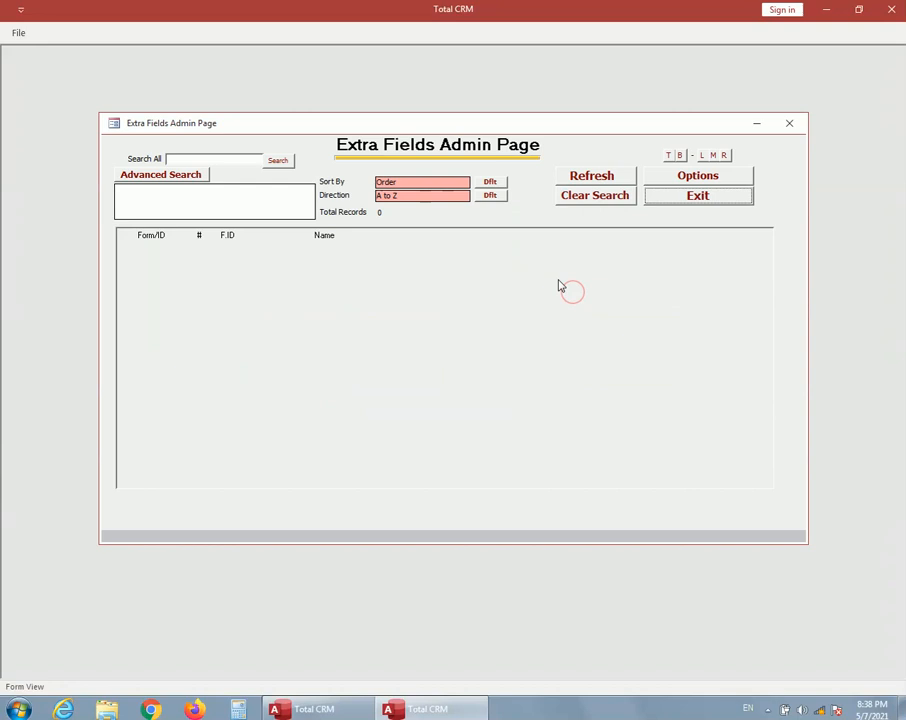
{"action": "left_click", "coordinate": [681, 179]}
{"action": "left_click", "coordinate": [452, 164]}
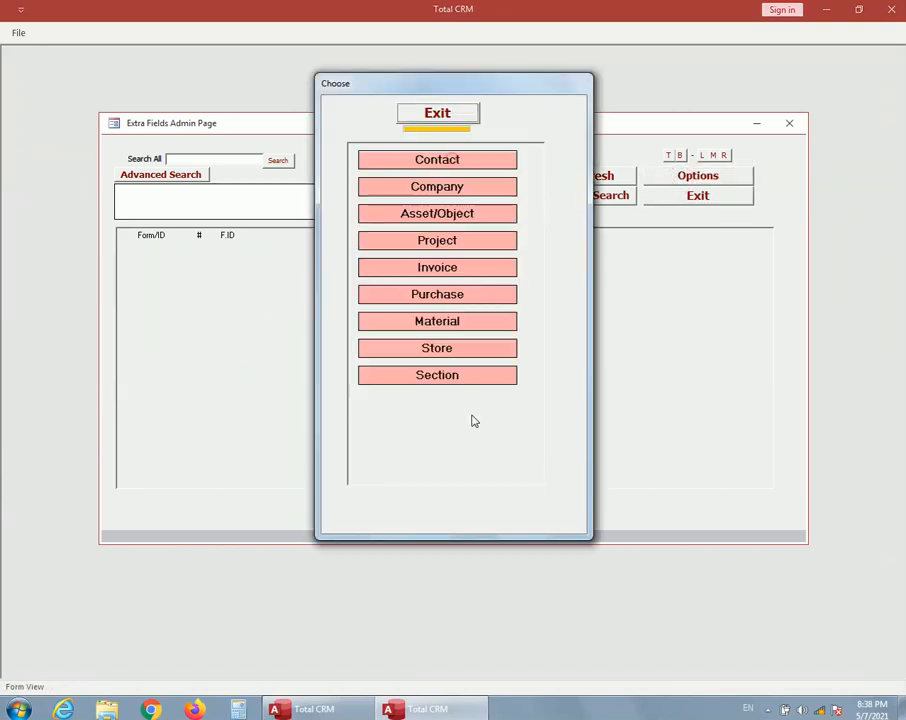
{"action": "left_click", "coordinate": [461, 185]}
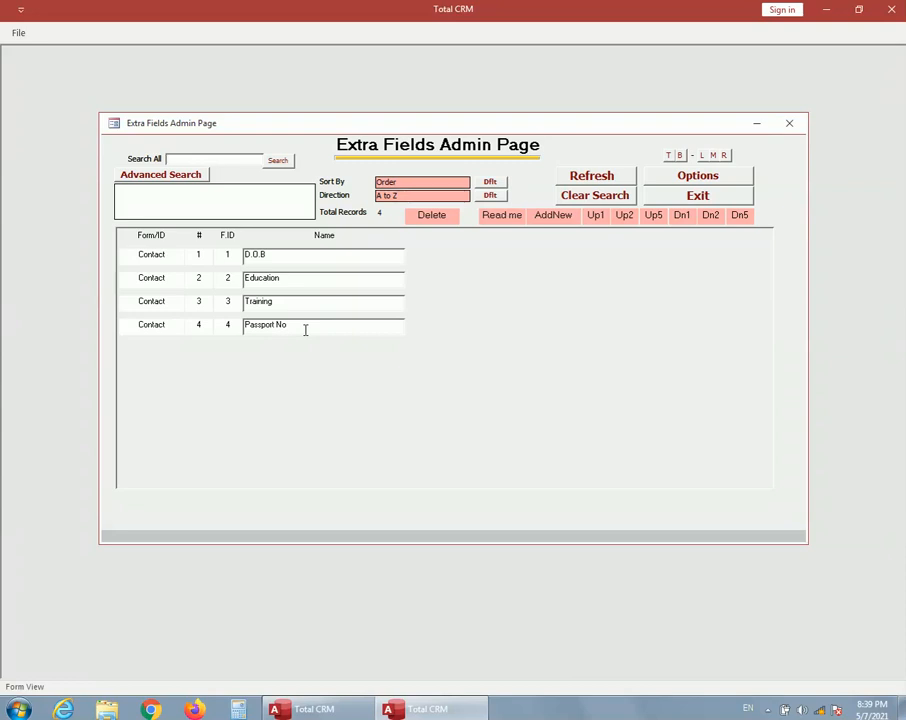
Step: Add the prefix E_ to the Contact extra fields D.O.B, Education, Training and Passport No
{"action": "left_click", "coordinate": [248, 254]}
{"action": "type", "text": "E_"}
{"action": "left_click_drag", "start_coordinate": [250, 255], "coordinate": [245, 255]}
{"action": "left_click", "coordinate": [243, 278]}
{"action": "type", "text": "E_"}
{"action": "left_click", "coordinate": [243, 301]}
{"action": "type", "text": "E_"}
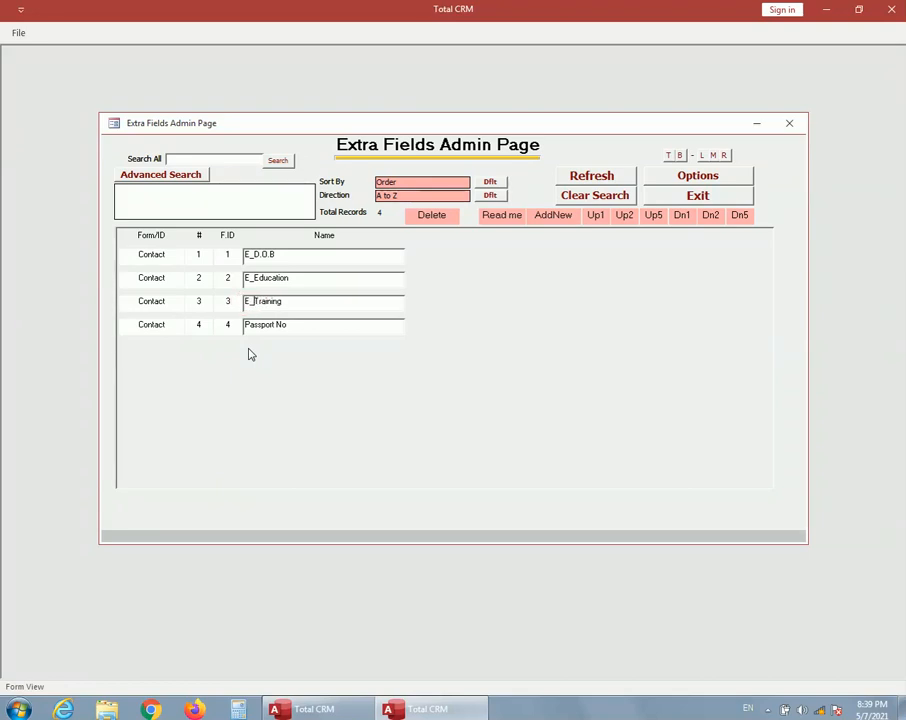
{"action": "left_click", "coordinate": [244, 324]}
{"action": "type", "text": "E_"}
Step: Add a new Contact extra field named S_TradingLic
{"action": "left_click", "coordinate": [548, 219]}
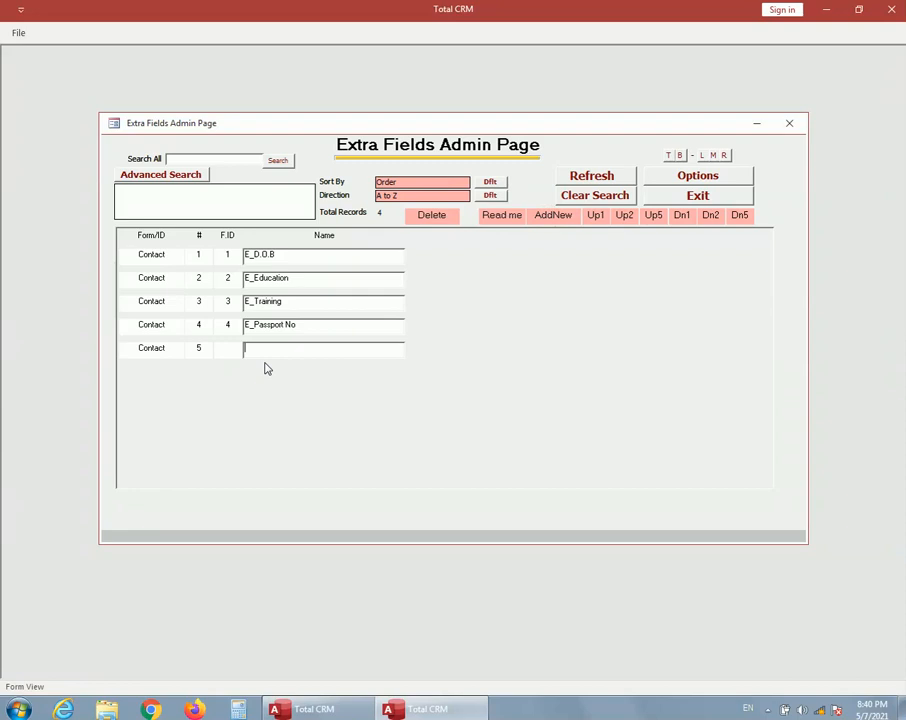
{"action": "type", "text": "S_TradingLic"}
Step: Add another Contact extra field named C_BankName and close the extra fields administration page
{"action": "left_click", "coordinate": [551, 216]}
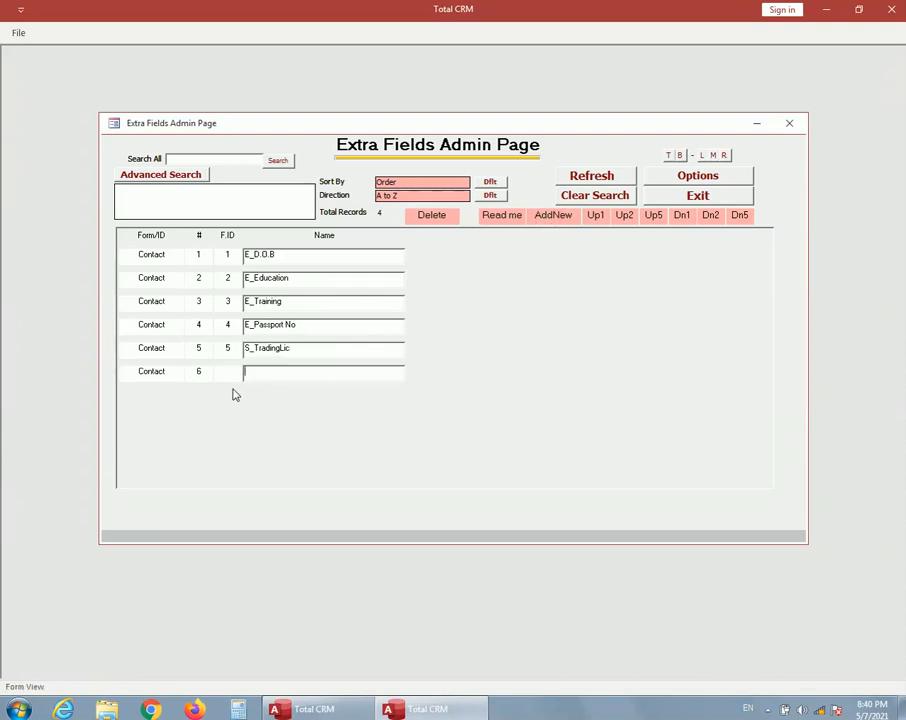
{"action": "type", "text": "C_BankName"}
{"action": "left_click", "coordinate": [249, 371]}
{"action": "left_click", "coordinate": [698, 196]}
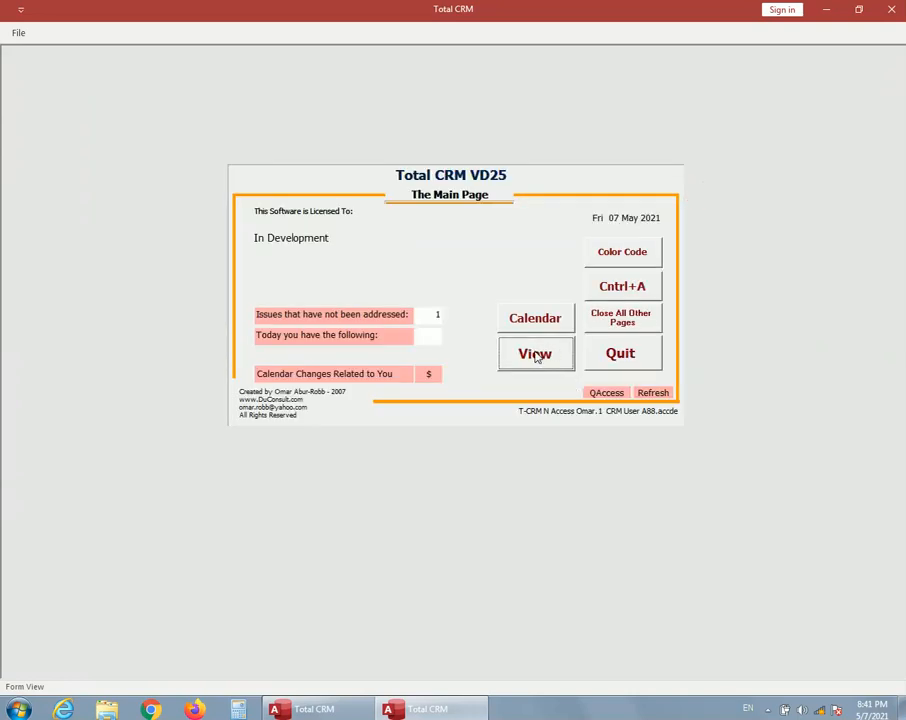
Step: Open contact record 7 from the contact database and show its extra fields
{"action": "left_click", "coordinate": [536, 355]}
{"action": "left_click", "coordinate": [575, 230]}
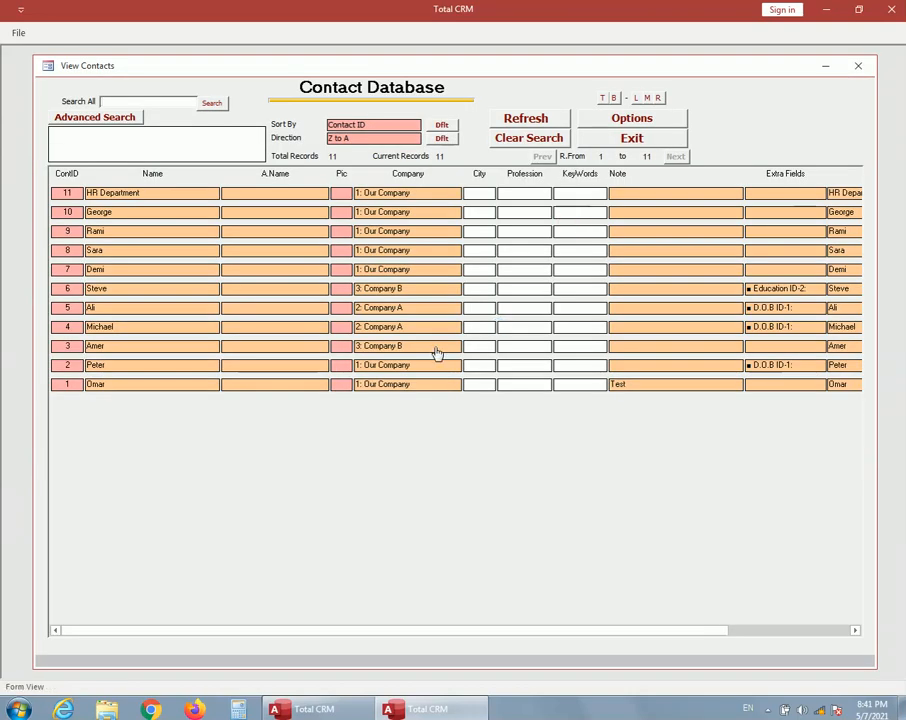
{"action": "double_click", "coordinate": [67, 270]}
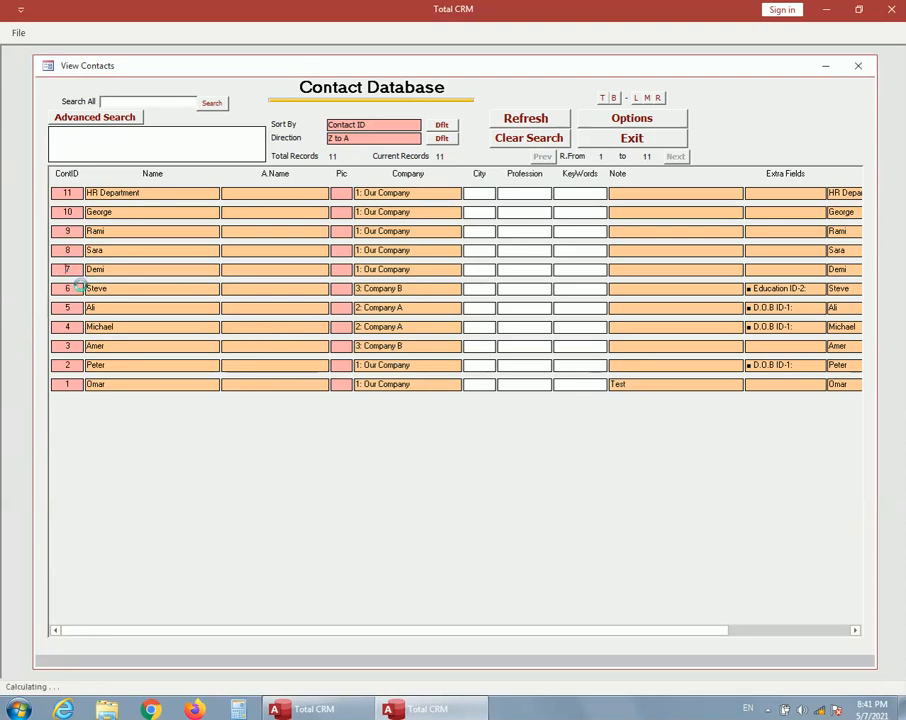
{"action": "left_click", "coordinate": [320, 473]}
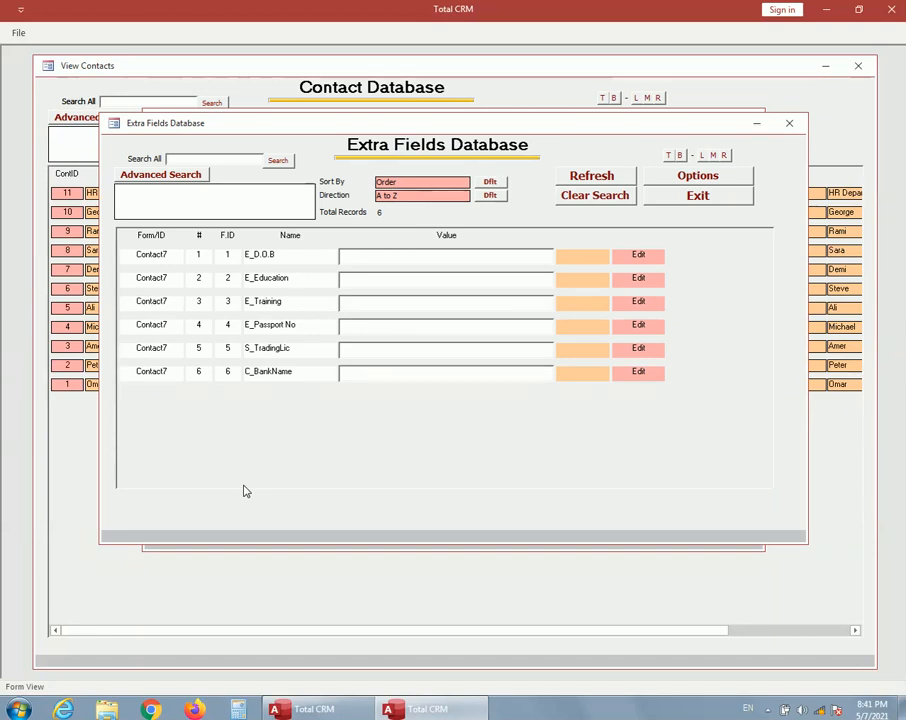
Step: View the Structure choices in the extra fields' advanced search, cancel the search and return to the main page
{"action": "left_click", "coordinate": [182, 177]}
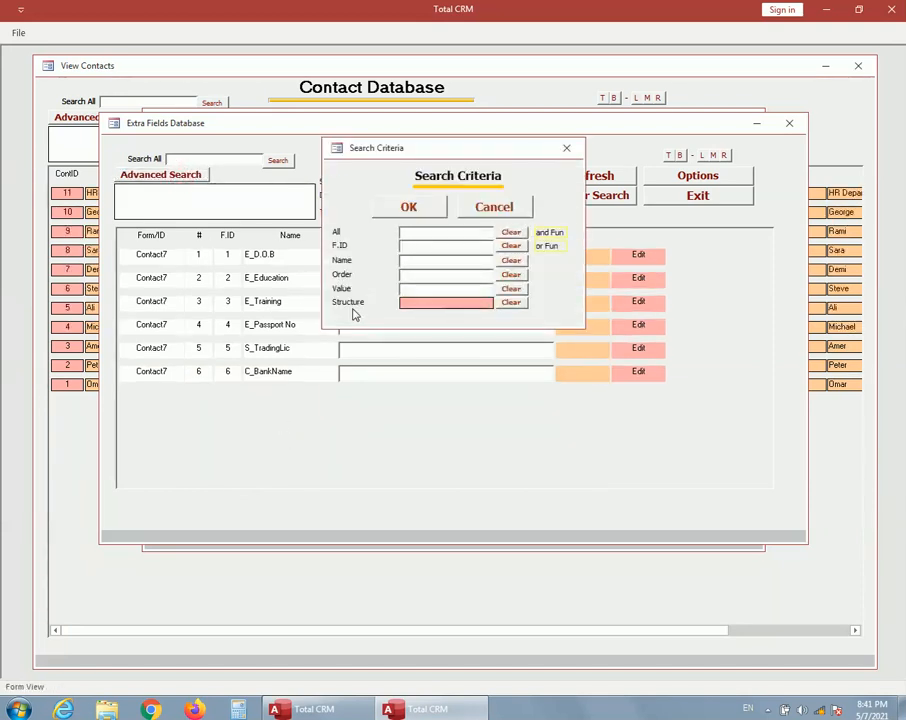
{"action": "left_click", "coordinate": [443, 304]}
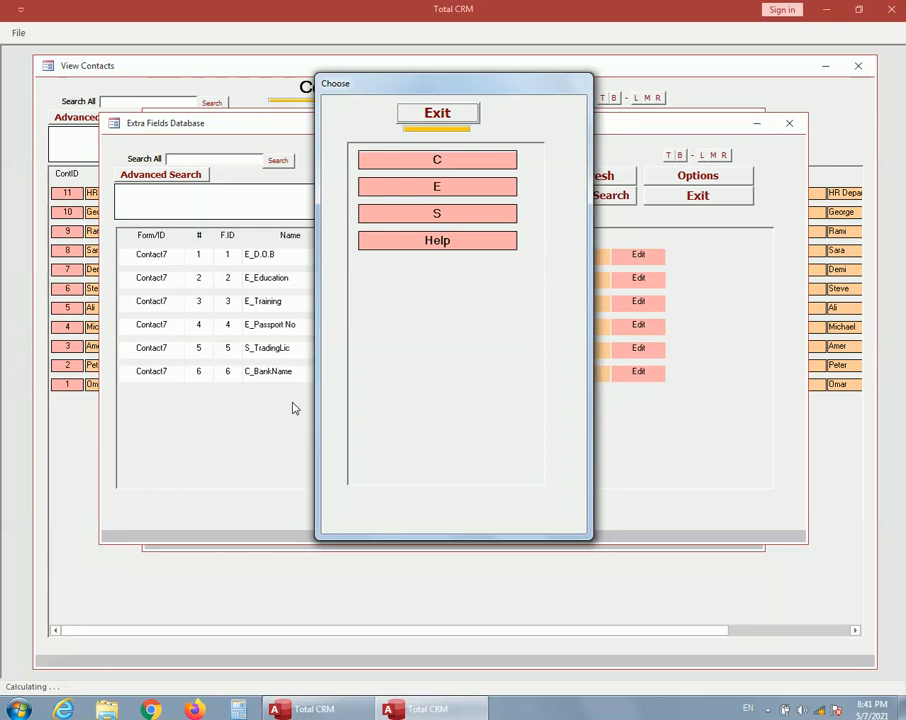
{"action": "left_click", "coordinate": [440, 118]}
{"action": "left_click", "coordinate": [518, 206]}
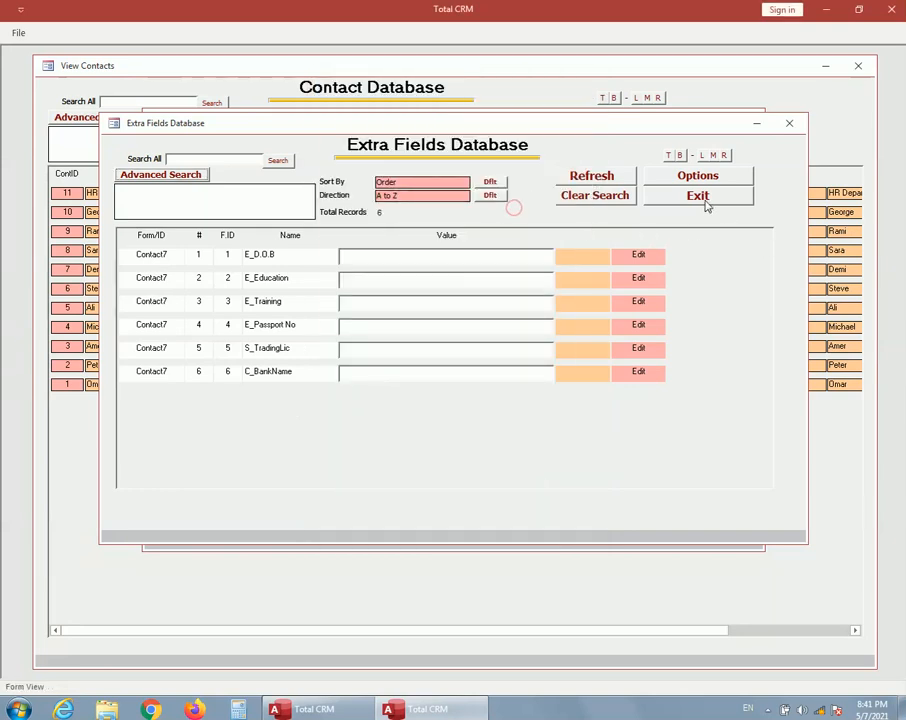
{"action": "left_click", "coordinate": [704, 199]}
{"action": "left_click", "coordinate": [667, 196]}
{"action": "left_click", "coordinate": [627, 137]}
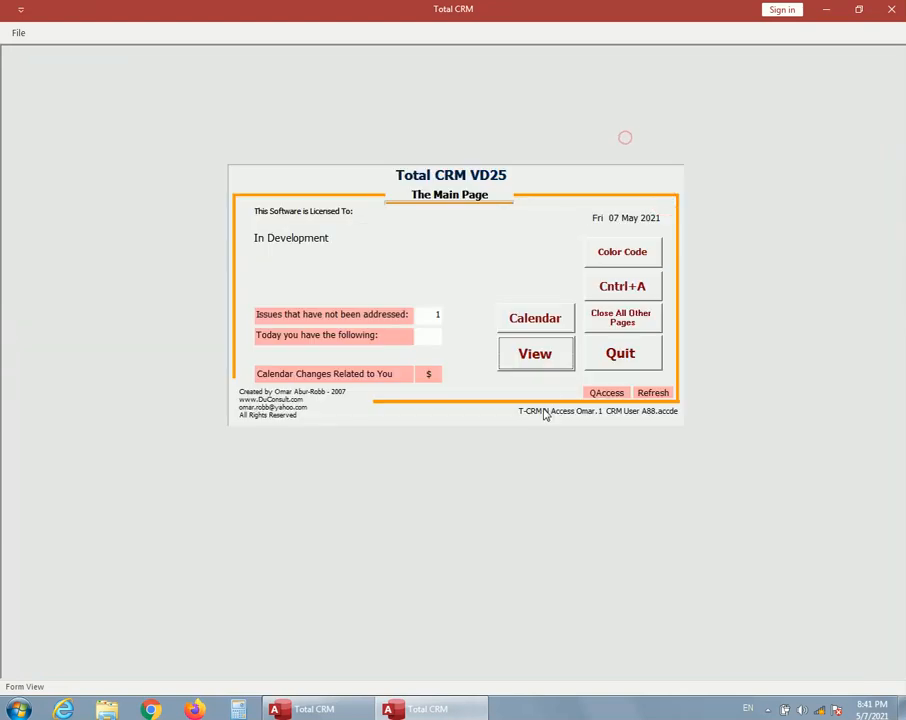
Step: Add a Contact extra field named ABC, without a prefix, in the extra fields administration page and close it
{"action": "left_click", "coordinate": [537, 355]}
{"action": "left_click", "coordinate": [624, 329]}
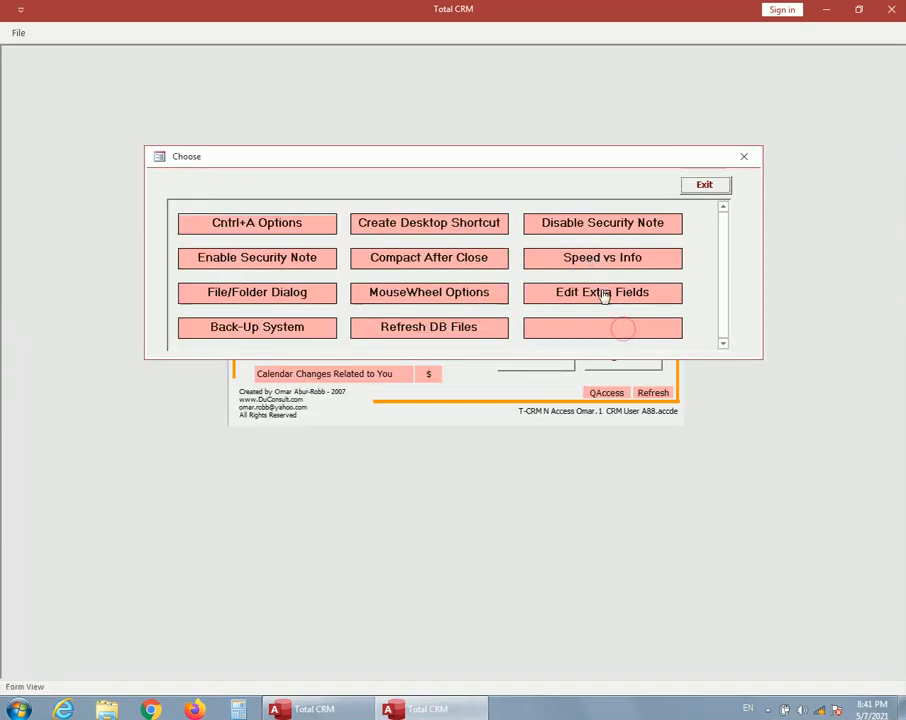
{"action": "left_click", "coordinate": [603, 297]}
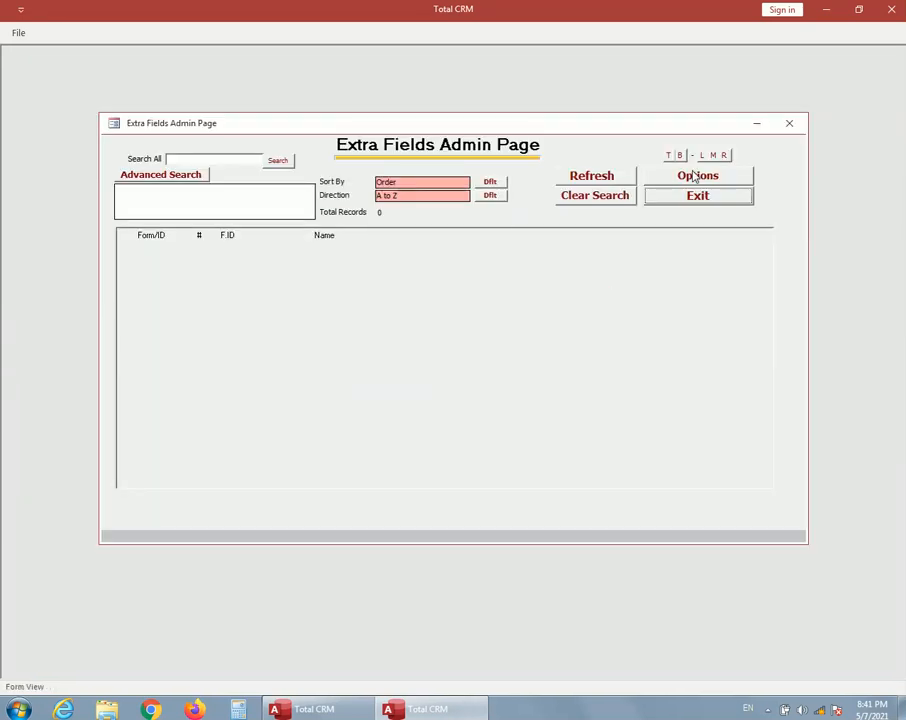
{"action": "left_click", "coordinate": [694, 176]}
{"action": "left_click", "coordinate": [451, 164]}
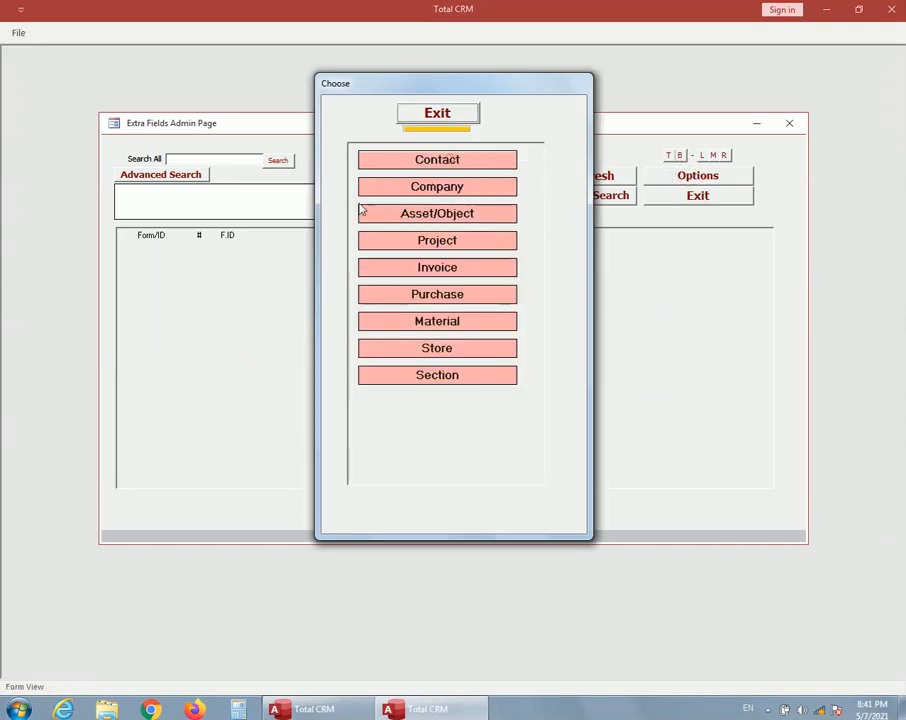
{"action": "left_click", "coordinate": [435, 161]}
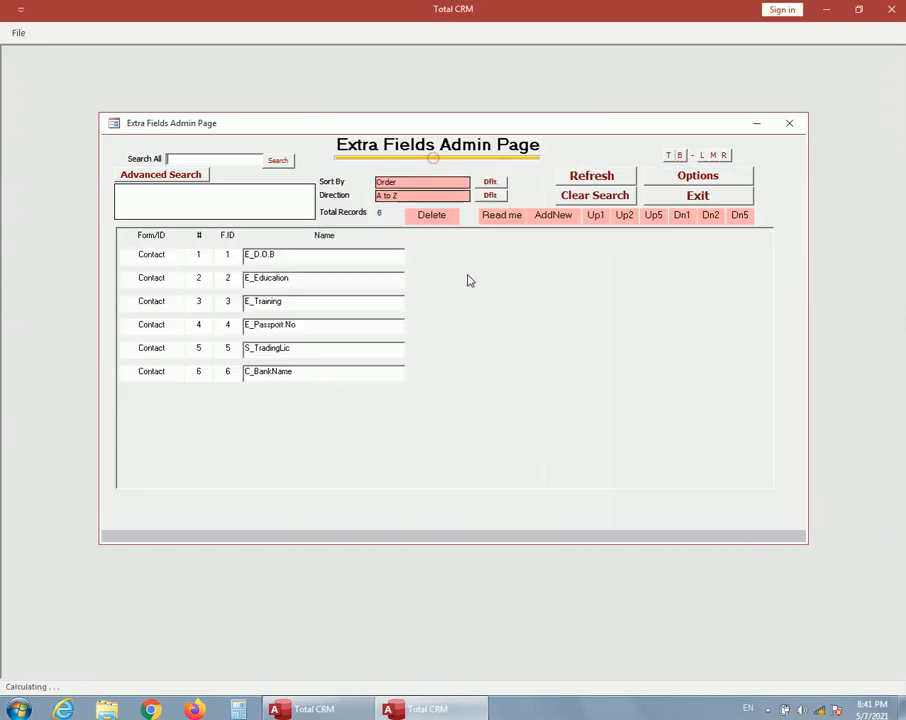
{"action": "left_click", "coordinate": [554, 217]}
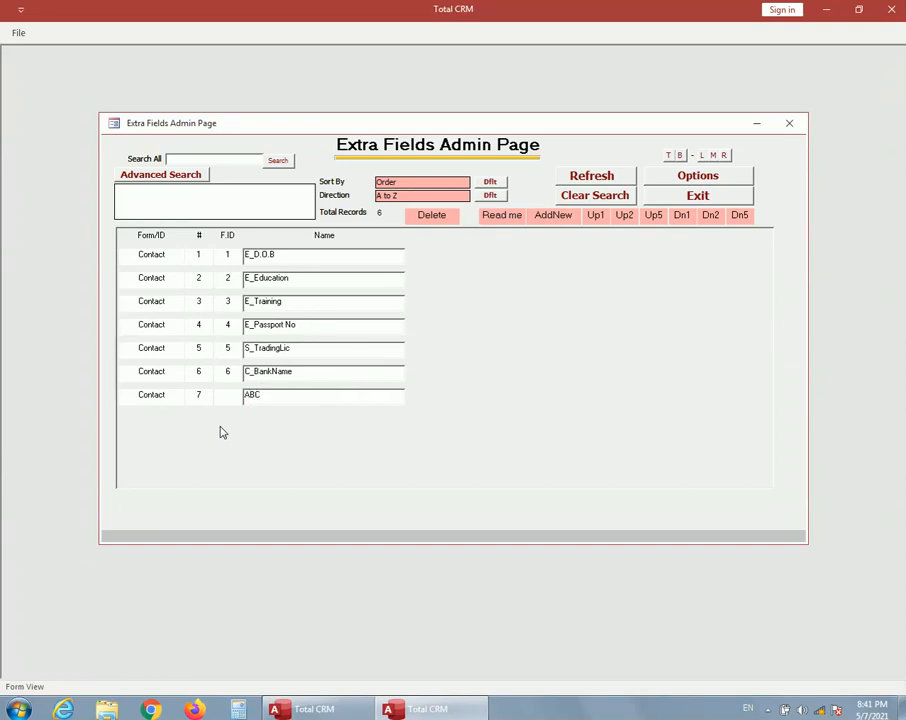
{"action": "left_click", "coordinate": [699, 197]}
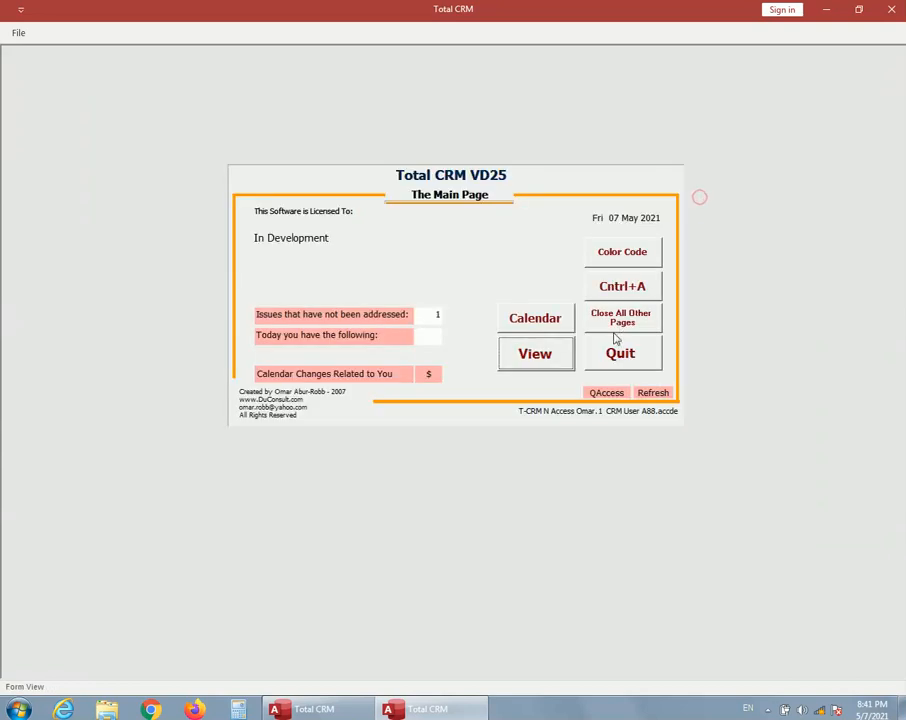
Step: Reopen contact record 7 and show its updated extra fields list
{"action": "left_click", "coordinate": [546, 360]}
{"action": "left_click", "coordinate": [609, 227]}
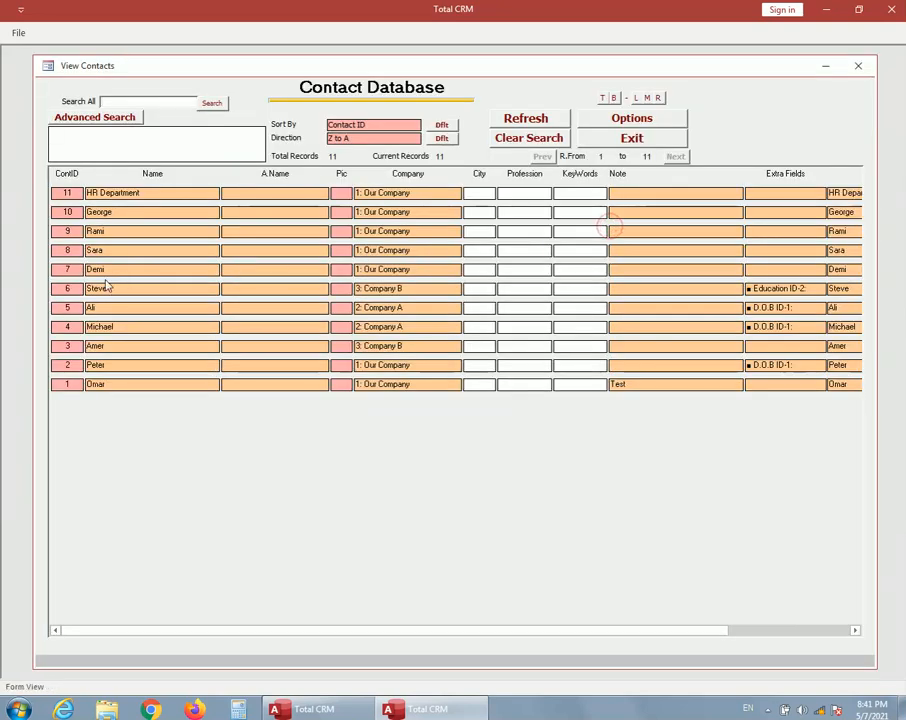
{"action": "double_click", "coordinate": [56, 269]}
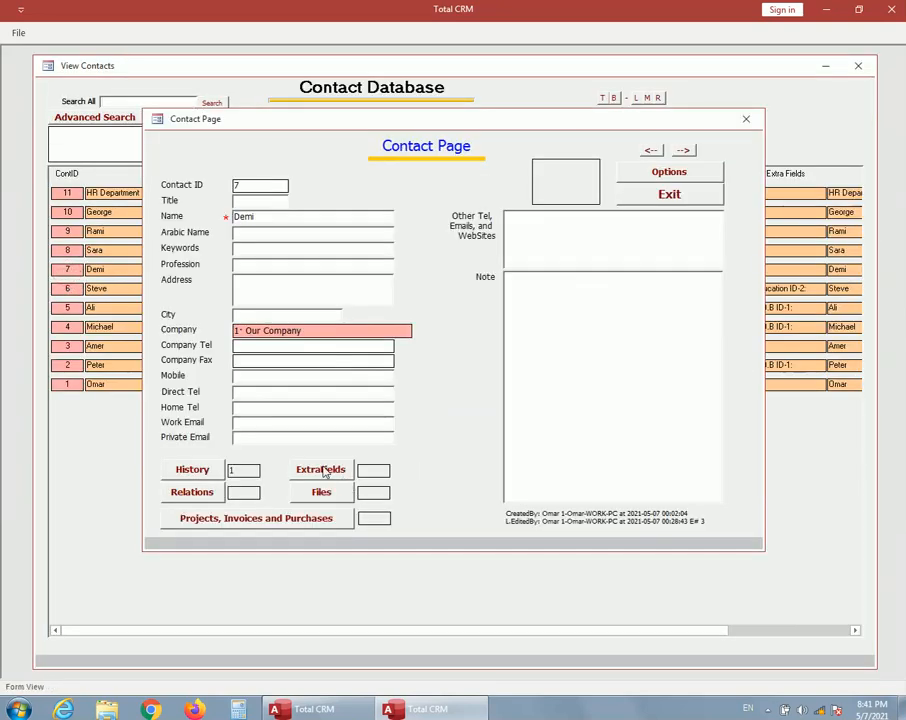
{"action": "left_click", "coordinate": [321, 472]}
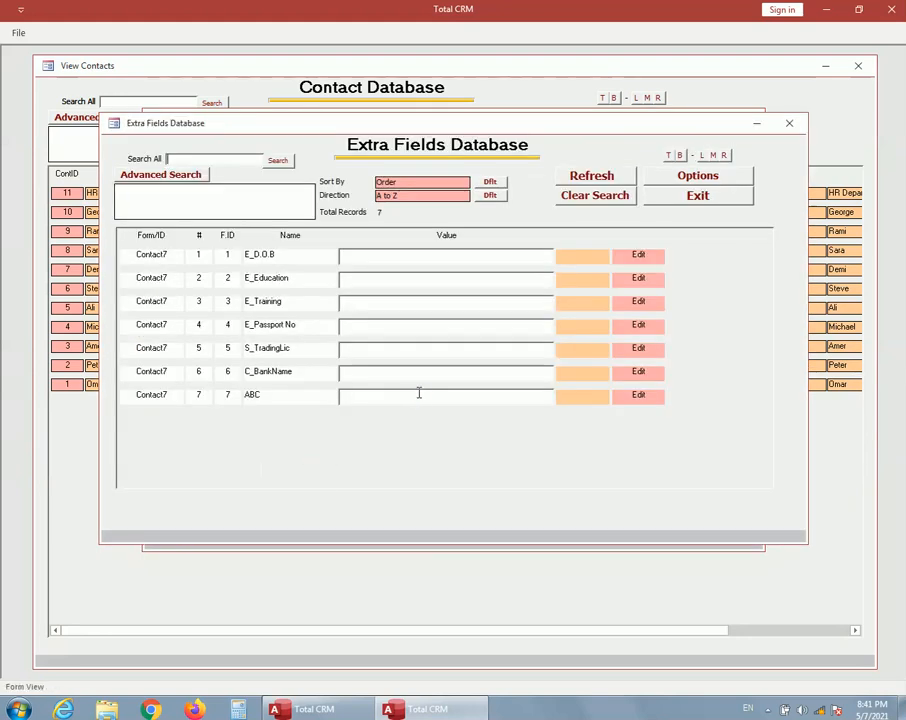
Step: Read the help text for the Structure criterion in the extra fields' advanced search and close it
{"action": "left_click", "coordinate": [188, 176]}
{"action": "left_click", "coordinate": [406, 303]}
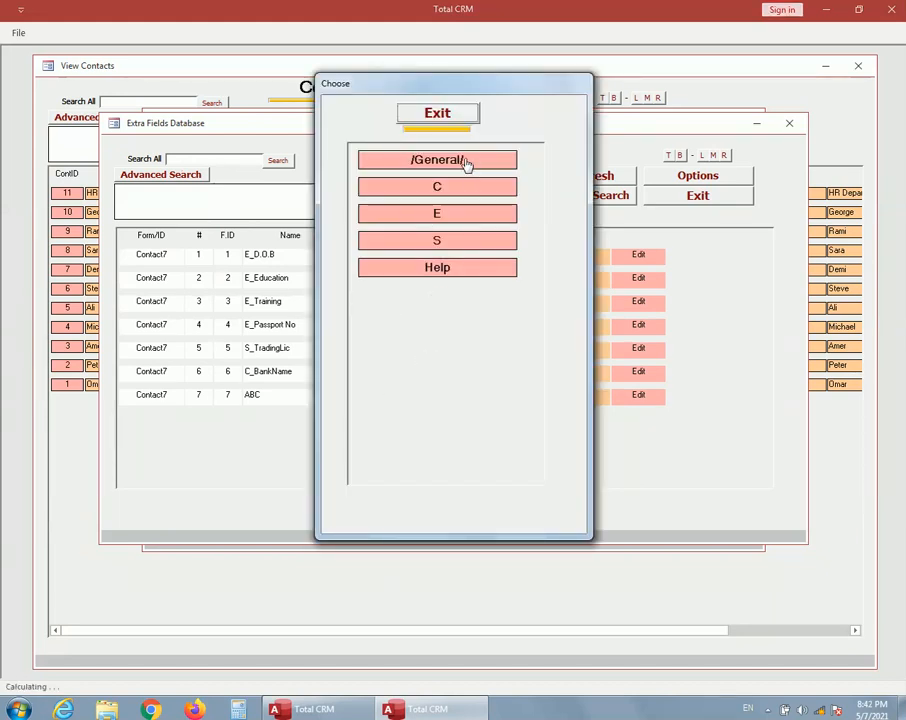
{"action": "left_click", "coordinate": [455, 268]}
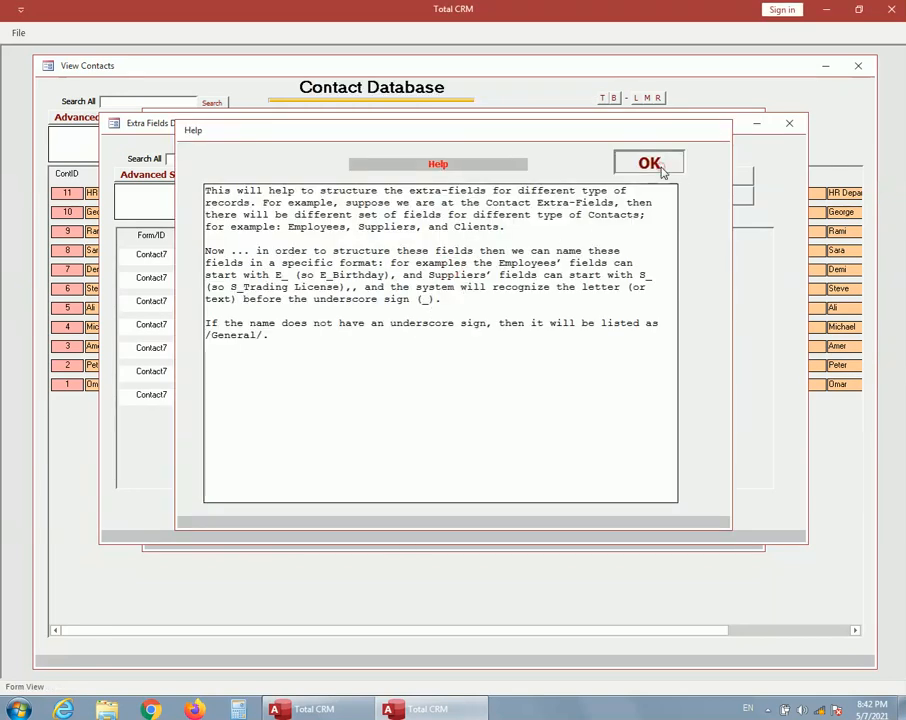
{"action": "left_click", "coordinate": [663, 170]}
Step: Filter the contact's extra fields by the structure /General/
{"action": "left_click", "coordinate": [455, 303]}
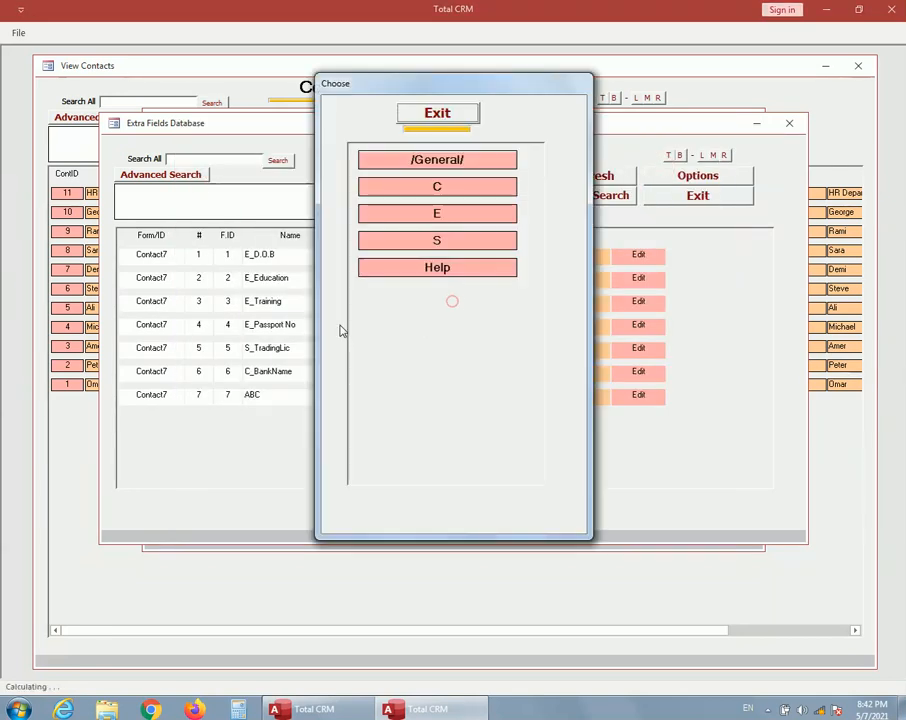
{"action": "left_click", "coordinate": [437, 161]}
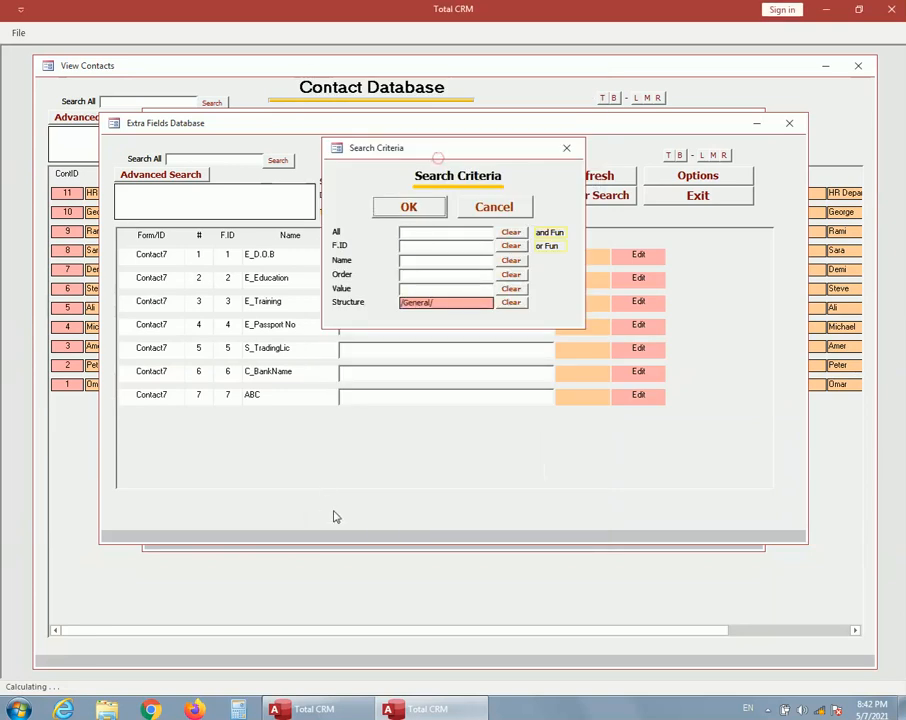
{"action": "left_click", "coordinate": [422, 212]}
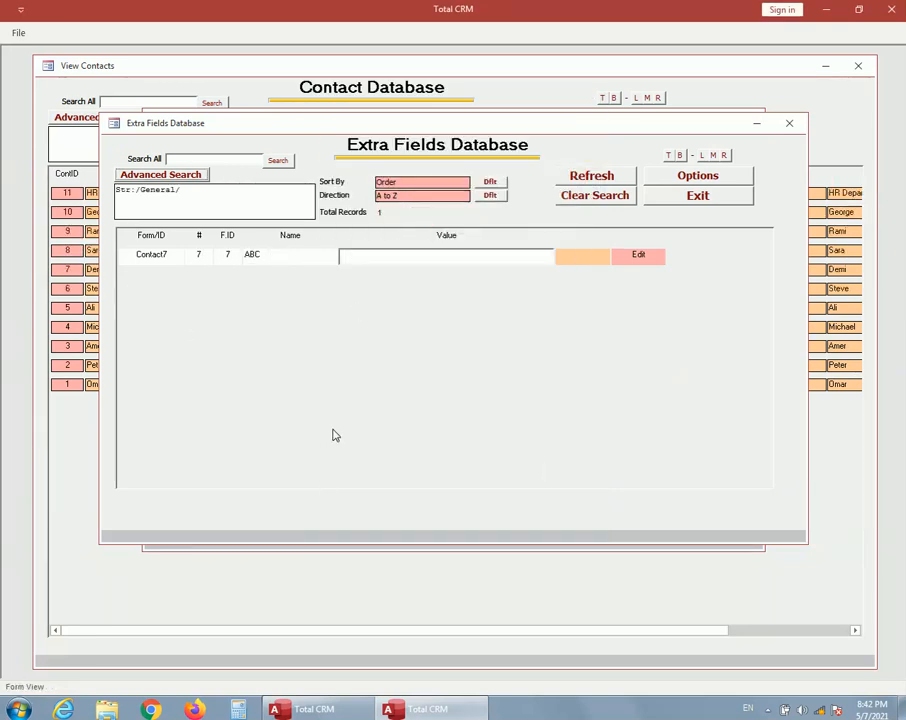
Step: Change the structure filter of the contact's extra fields to E
{"action": "double_click", "coordinate": [197, 188]}
{"action": "left_click", "coordinate": [443, 303]}
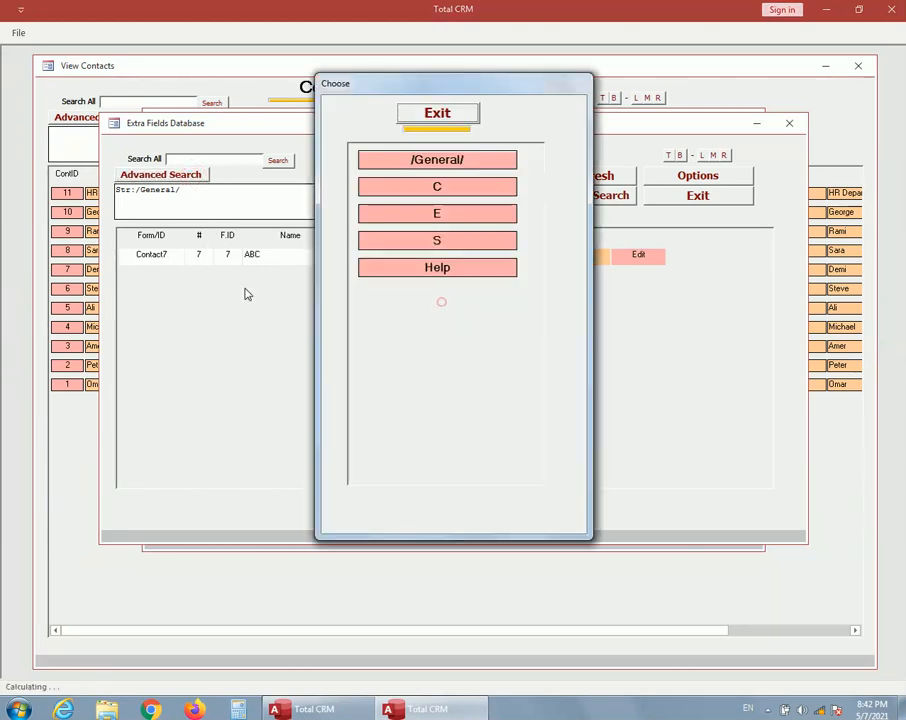
{"action": "left_click", "coordinate": [437, 218]}
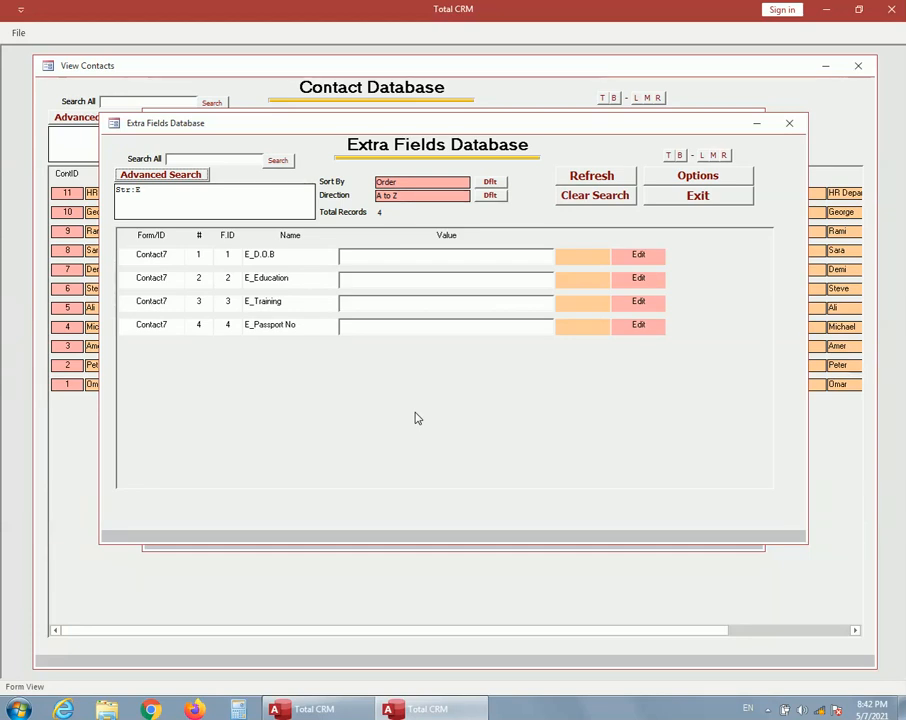
Step: Change the structure filter of the contact's extra fields to S
{"action": "left_click", "coordinate": [184, 176]}
{"action": "double_click", "coordinate": [471, 304]}
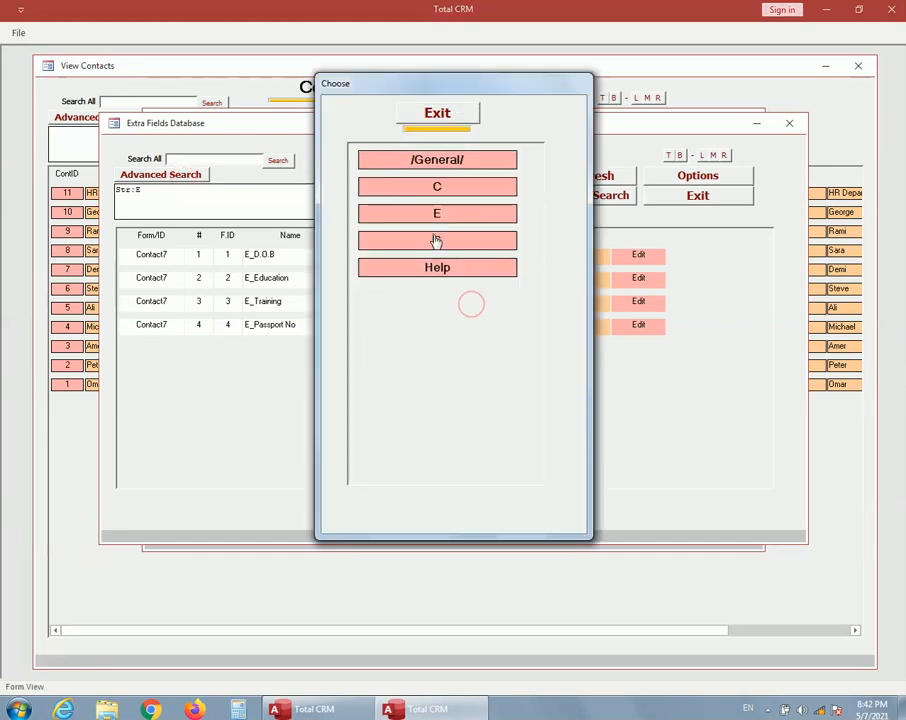
{"action": "left_click", "coordinate": [436, 241]}
{"action": "left_click", "coordinate": [407, 205]}
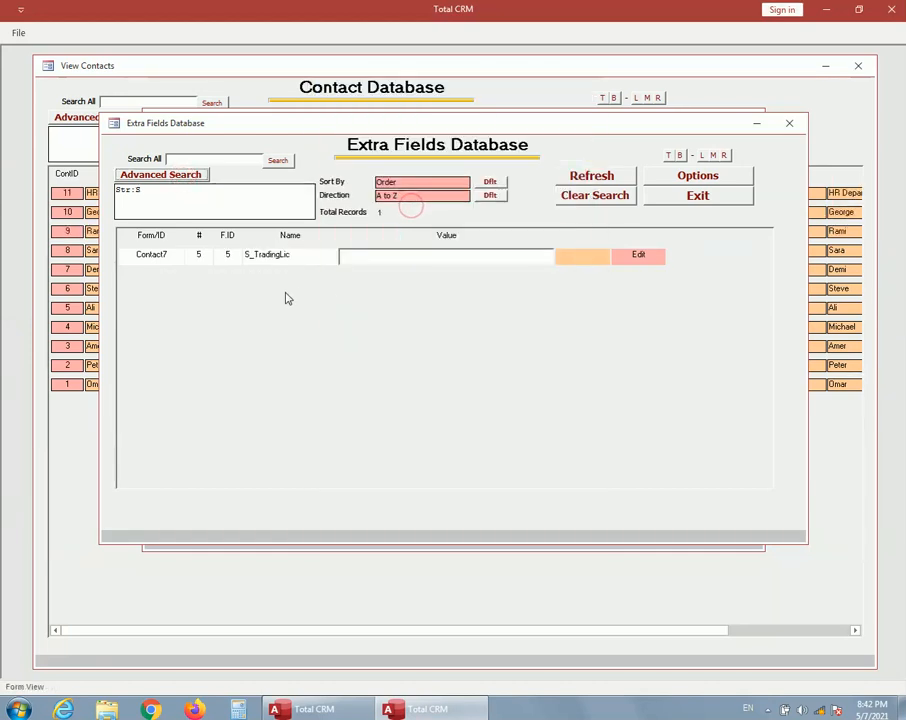
Step: Change the structure filter of the contact's extra fields to C and close the contact's pages
{"action": "left_click", "coordinate": [178, 175]}
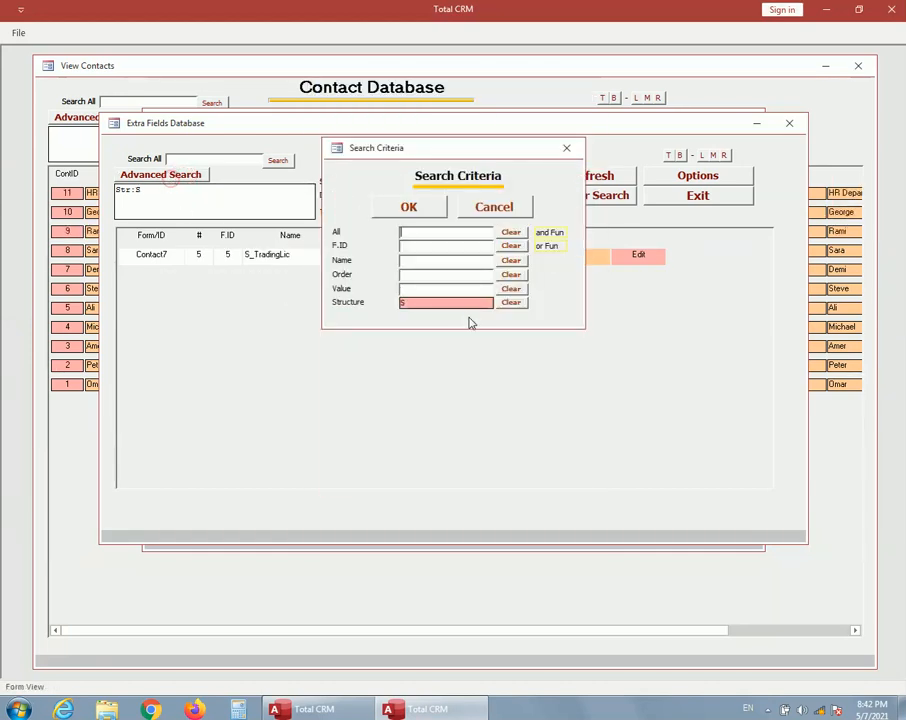
{"action": "double_click", "coordinate": [466, 304]}
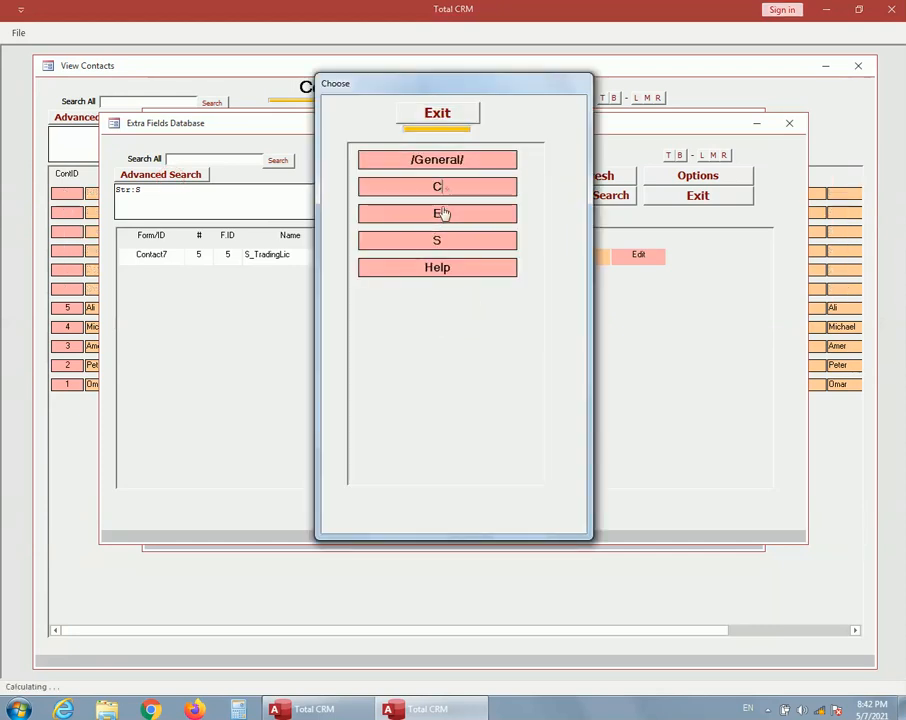
{"action": "left_click", "coordinate": [437, 187]}
{"action": "left_click", "coordinate": [410, 203]}
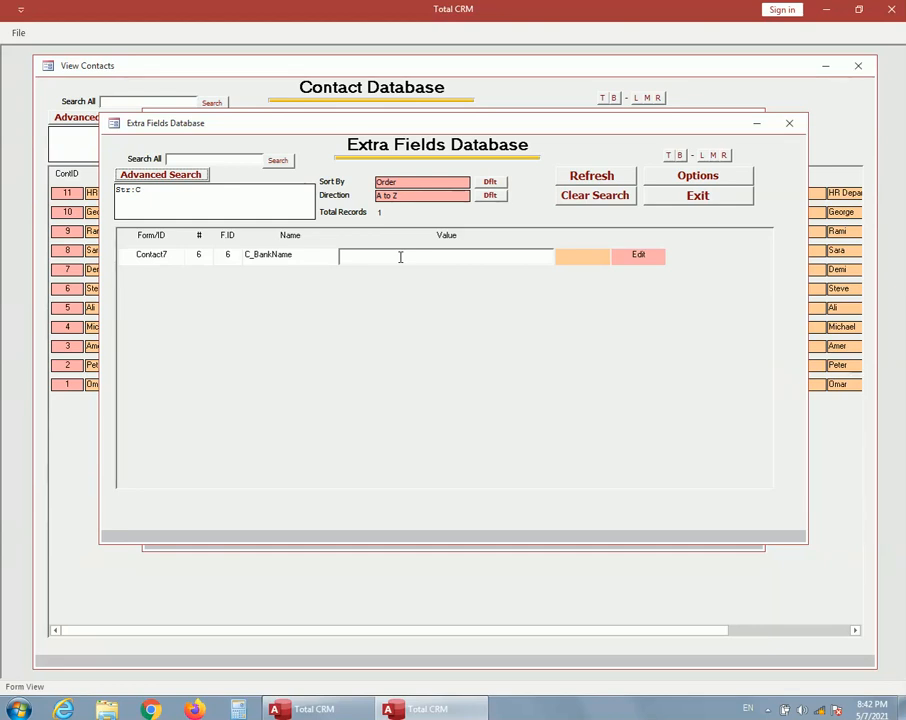
{"action": "left_click", "coordinate": [709, 199]}
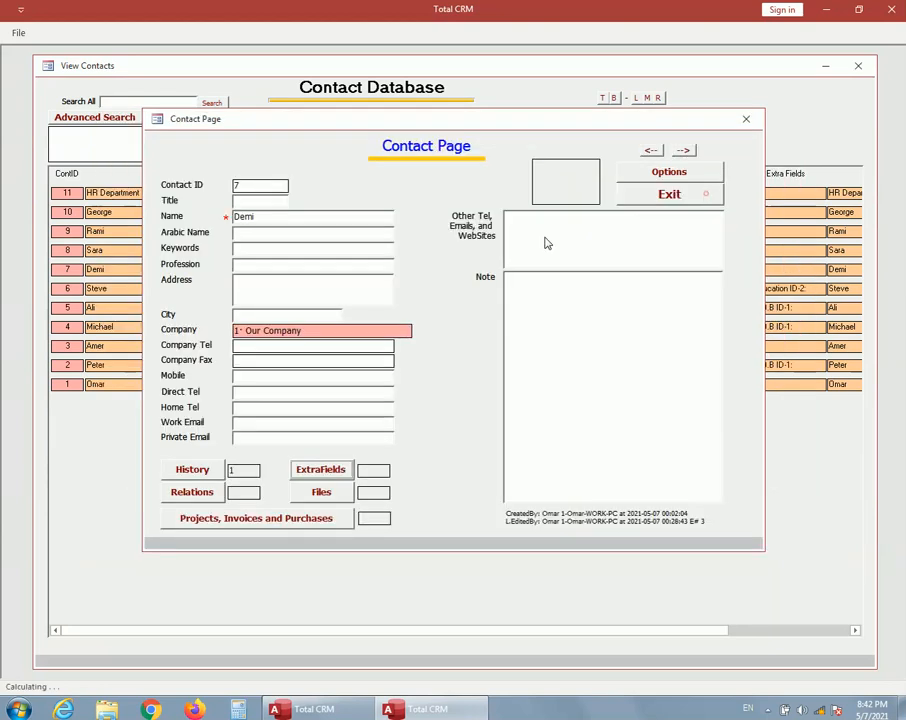
{"action": "left_click", "coordinate": [663, 194]}
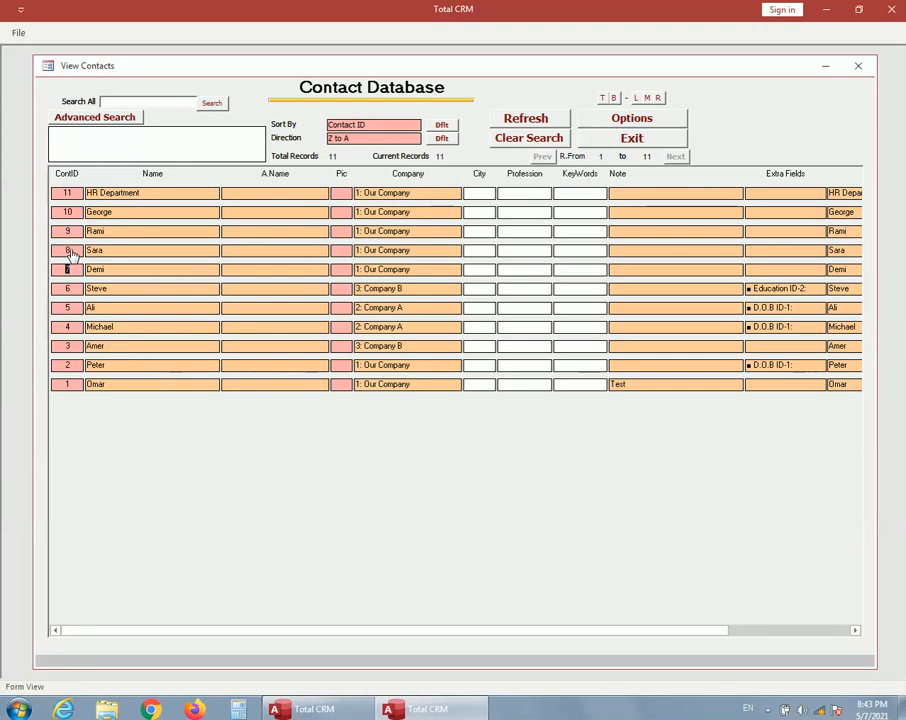
Step: Sort the extra fields of contact 5 by Value and return to the main page
{"action": "left_click", "coordinate": [68, 309]}
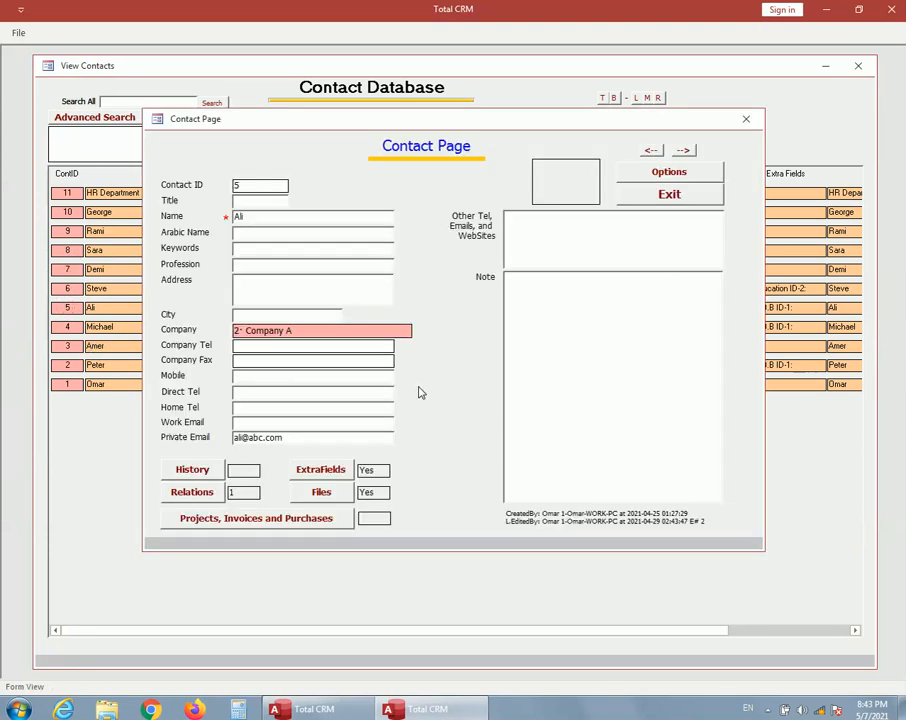
{"action": "left_click", "coordinate": [321, 475]}
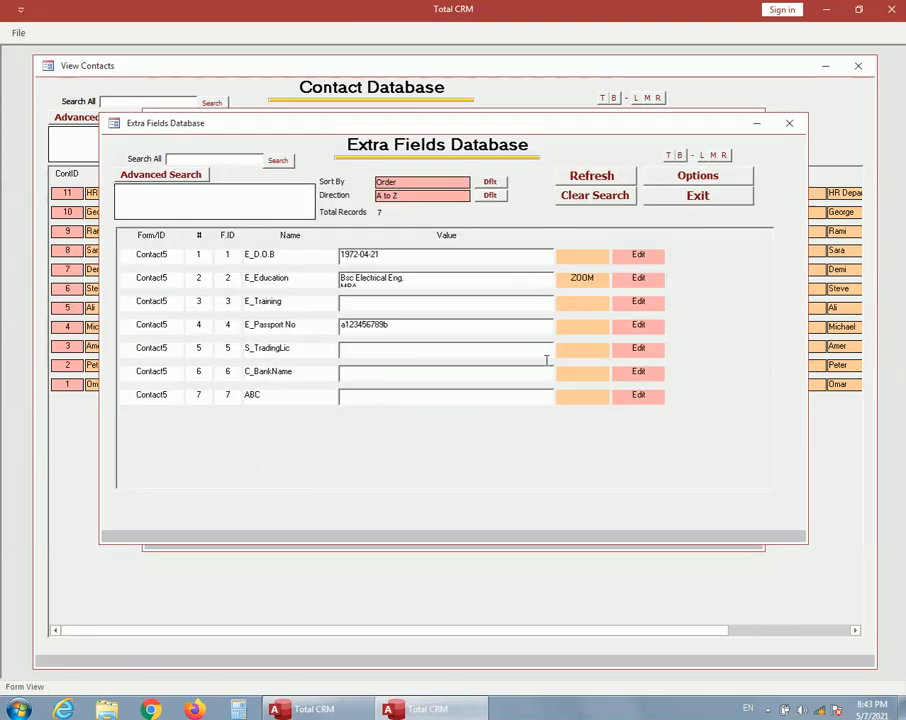
{"action": "left_click", "coordinate": [162, 174]}
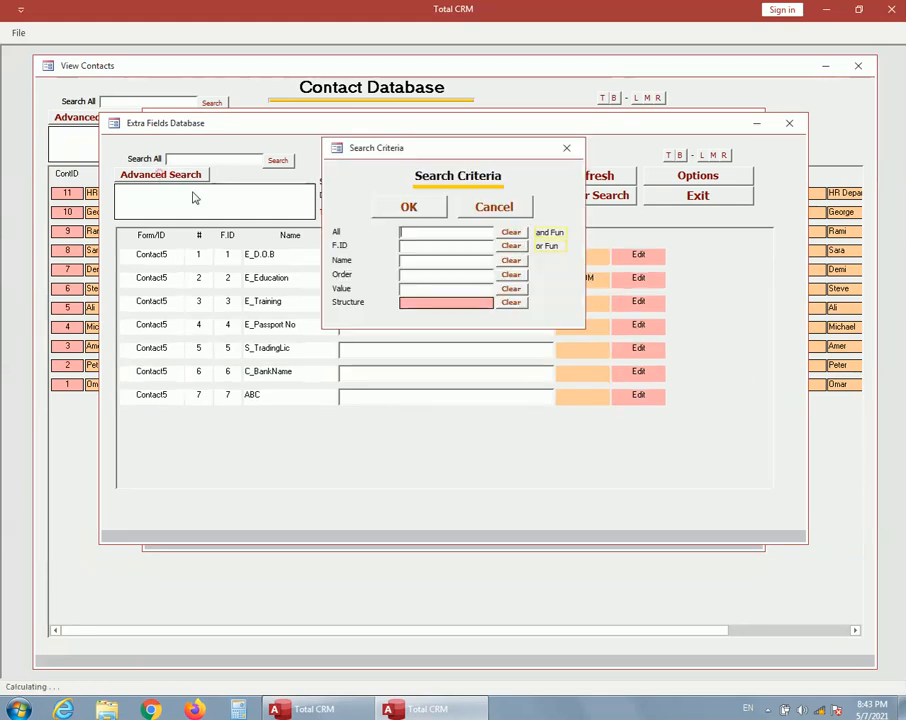
{"action": "left_click", "coordinate": [500, 210]}
{"action": "left_click", "coordinate": [440, 182]}
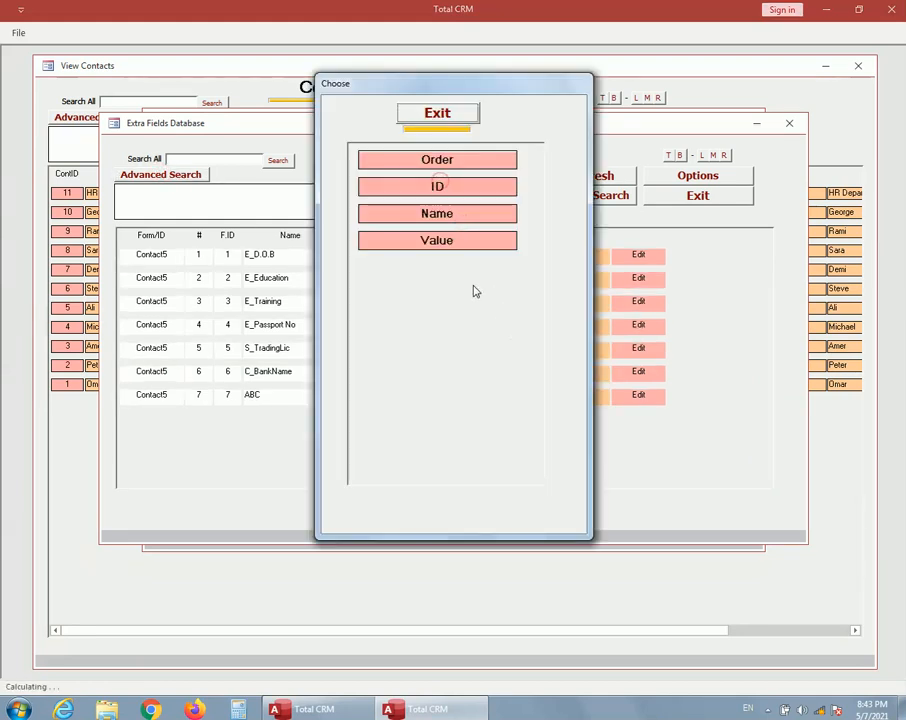
{"action": "left_click", "coordinate": [453, 243]}
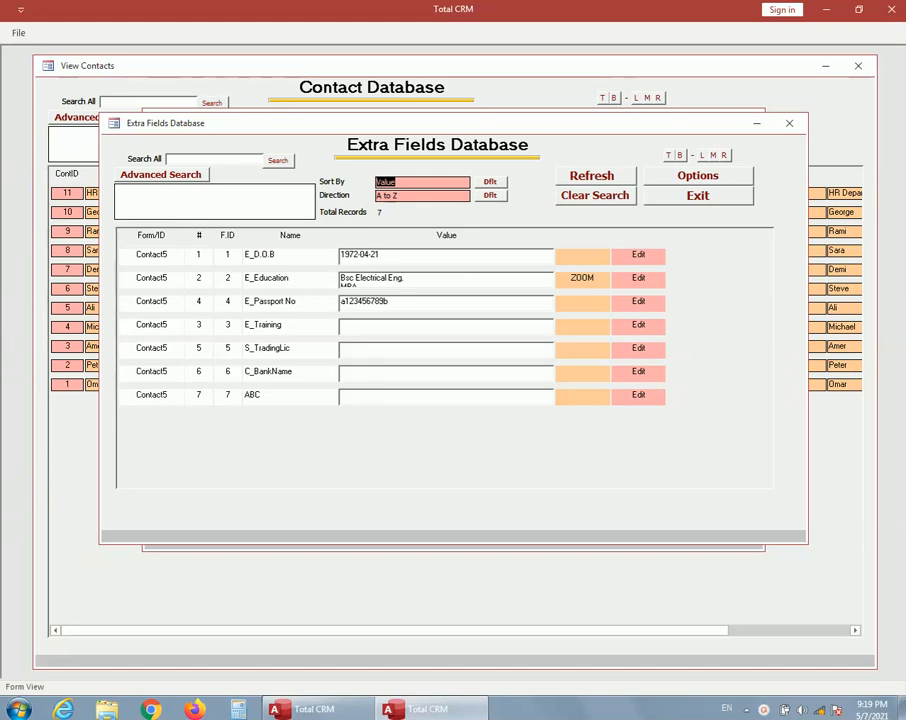
{"action": "left_click", "coordinate": [703, 197]}
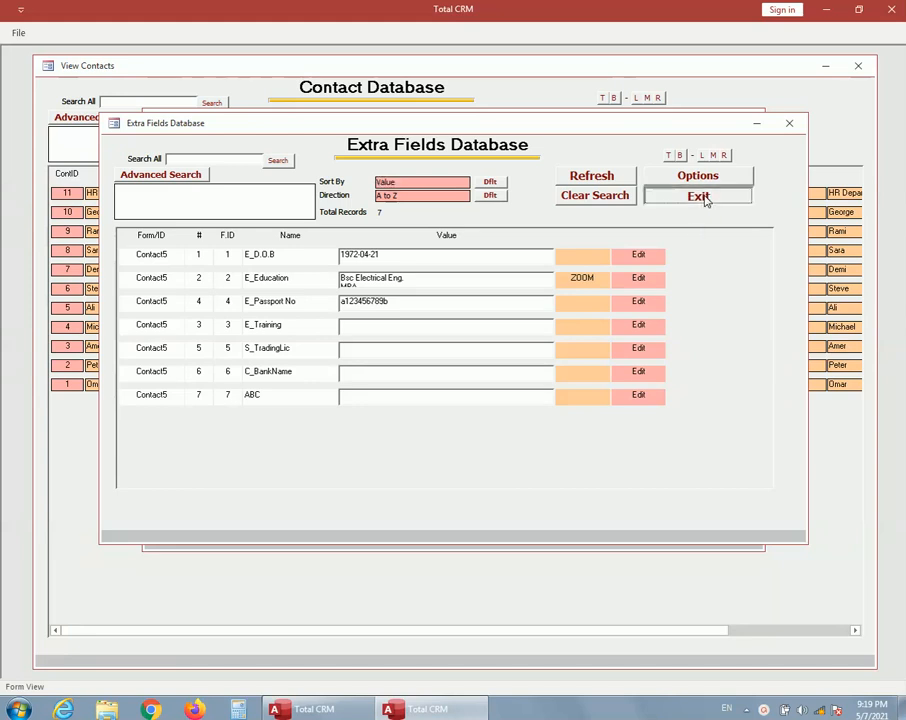
{"action": "left_click", "coordinate": [698, 137]}
{"action": "left_click", "coordinate": [632, 140]}
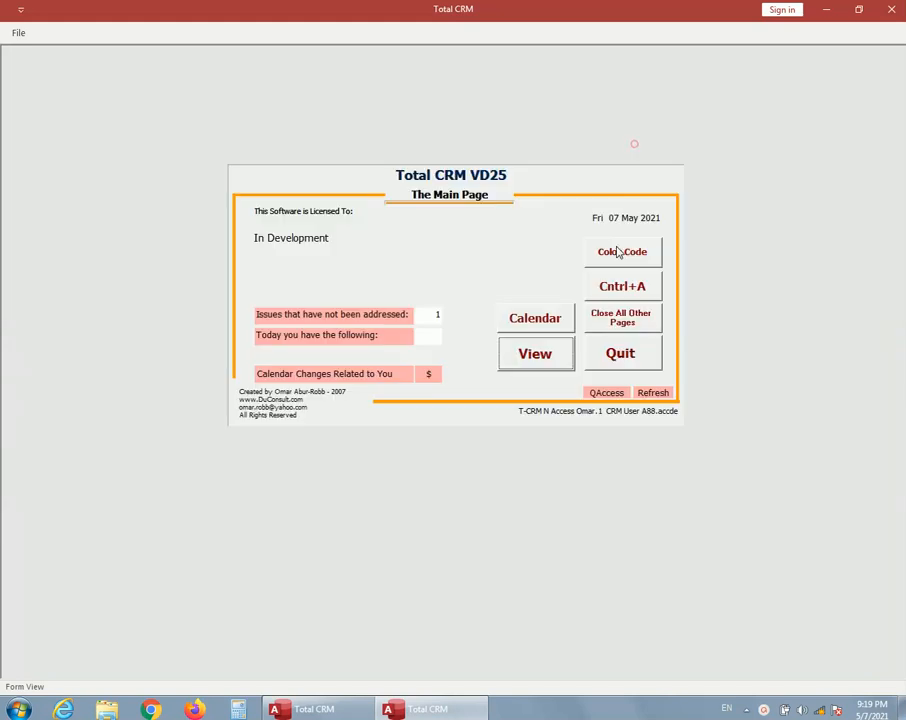
Step: Add a new project to the Project Database with the description Test and Our Company as client company
{"action": "left_click", "coordinate": [549, 363]}
{"action": "left_click", "coordinate": [603, 259]}
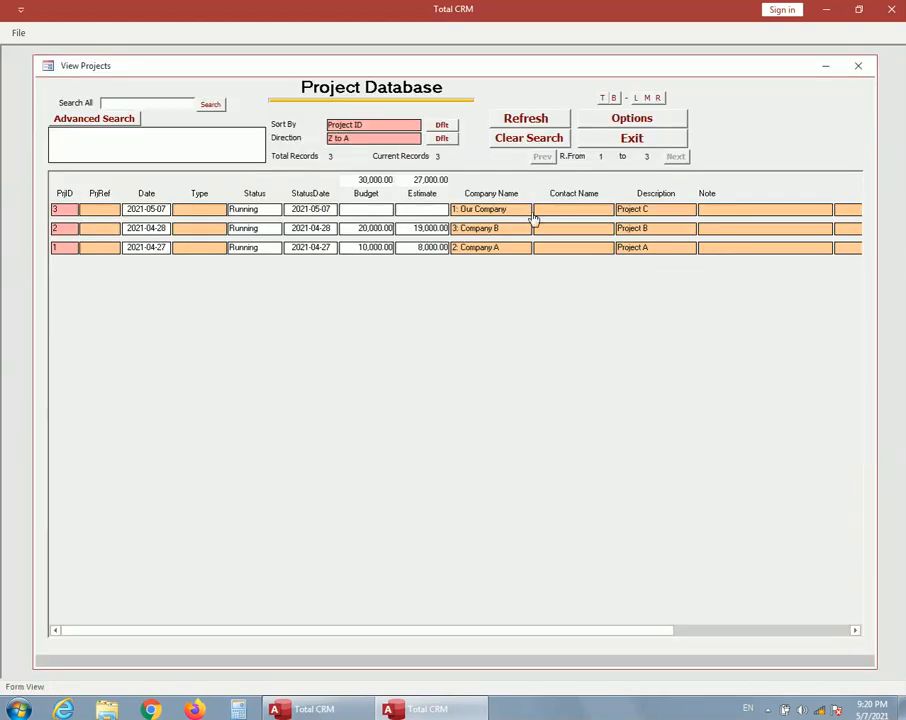
{"action": "left_click", "coordinate": [633, 121]}
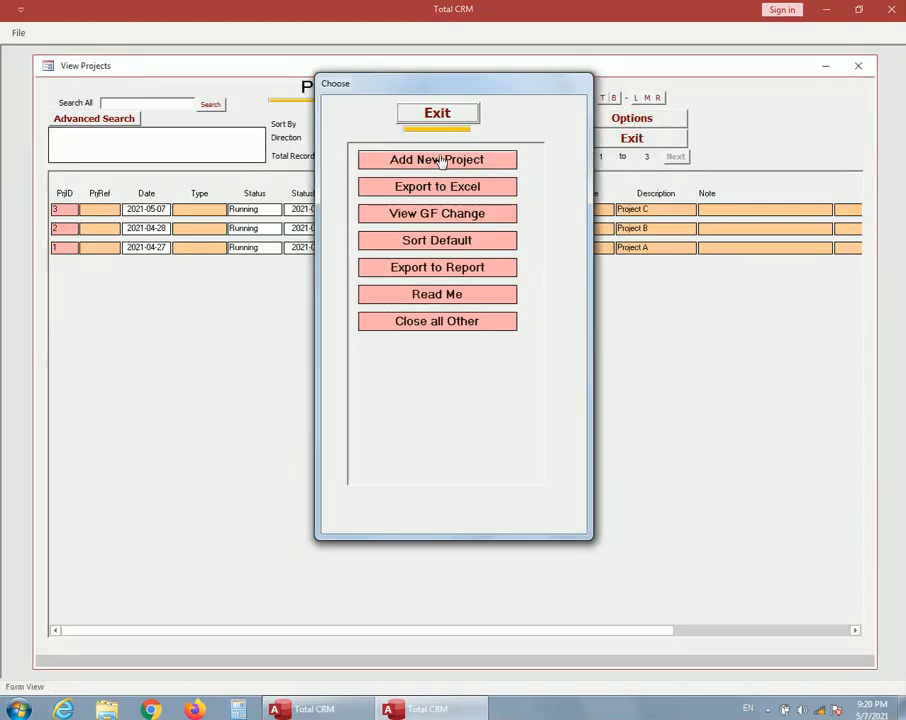
{"action": "left_click", "coordinate": [443, 160]}
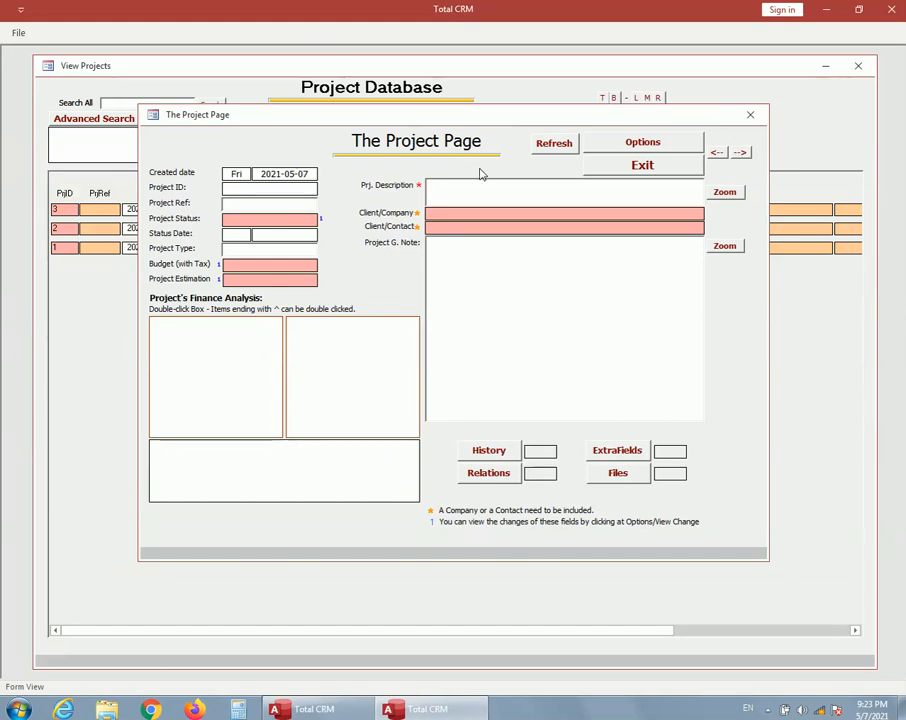
{"action": "left_click", "coordinate": [458, 193]}
{"action": "type", "text": "Test"}
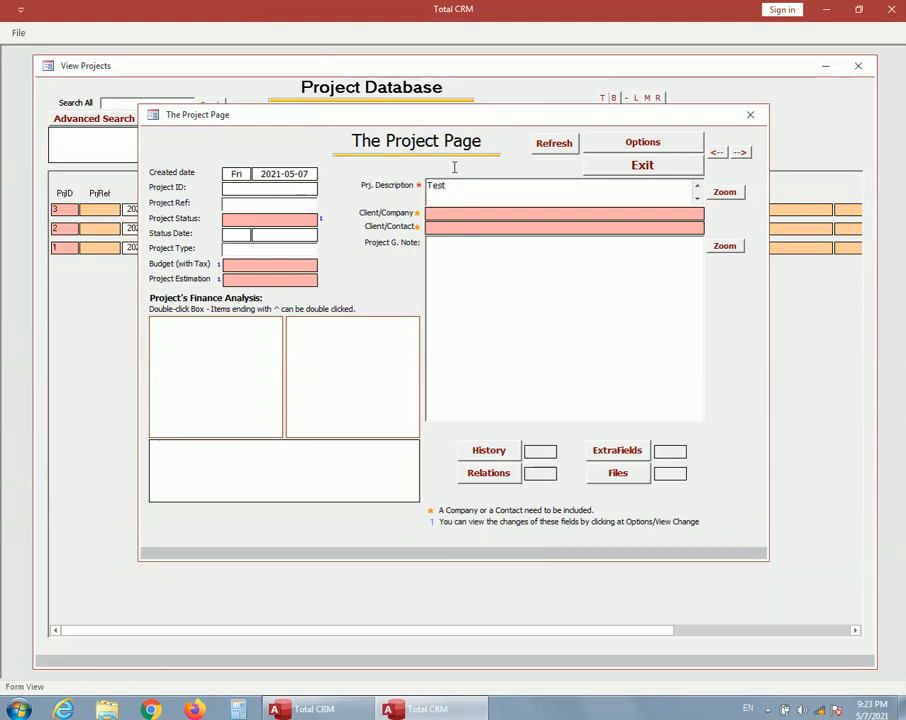
{"action": "left_click", "coordinate": [495, 217]}
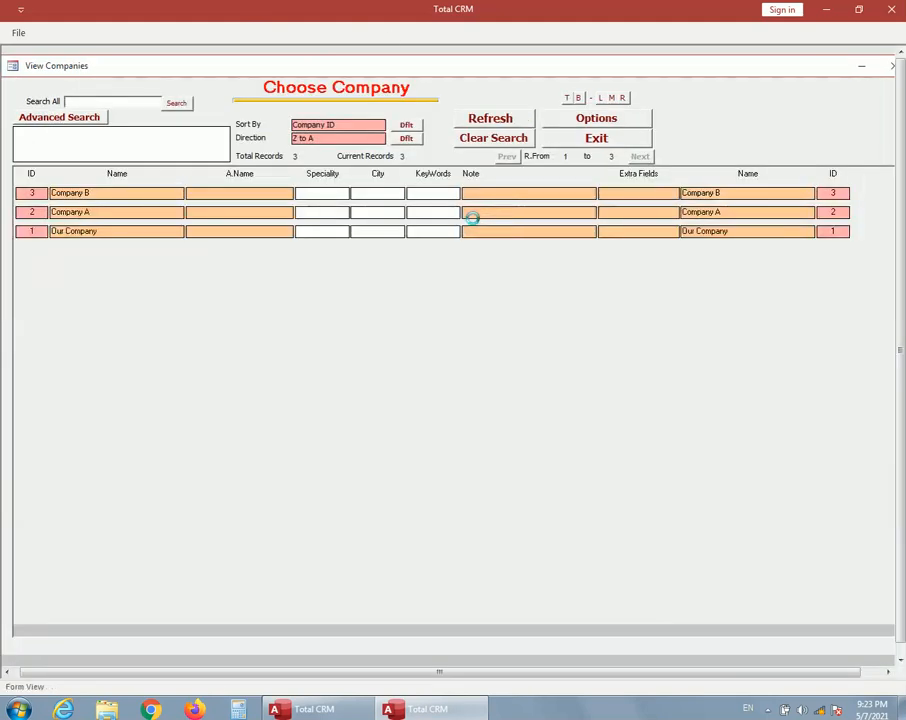
{"action": "double_click", "coordinate": [36, 232]}
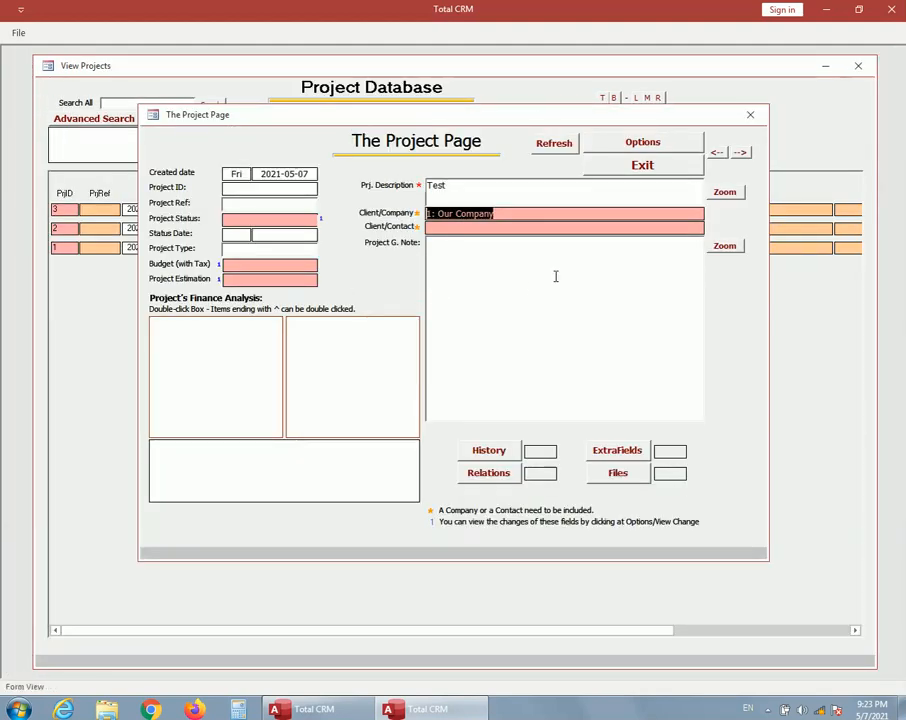
{"action": "left_click", "coordinate": [552, 145]}
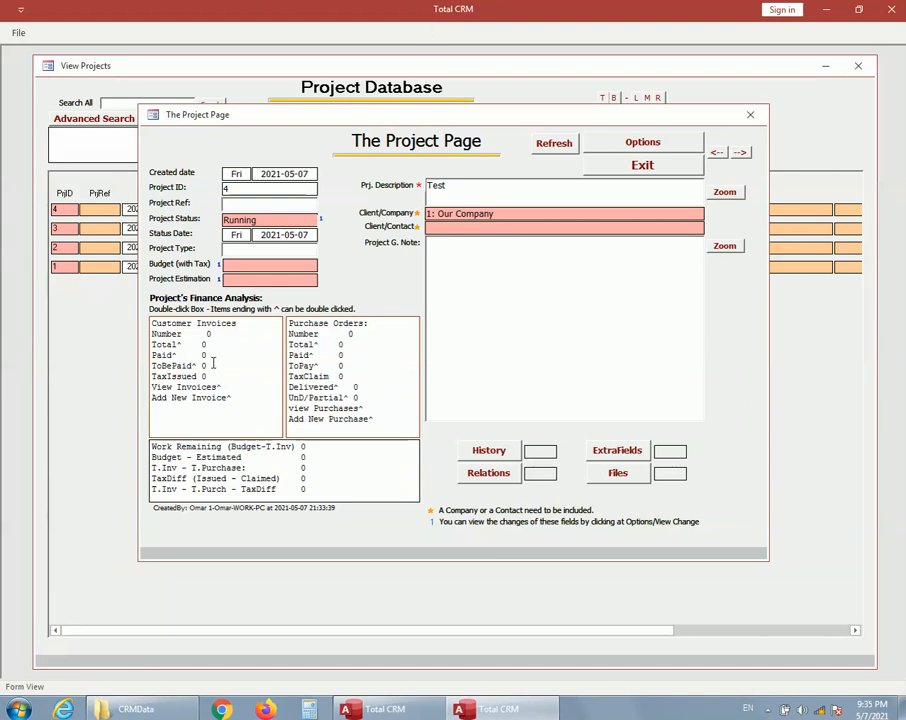
Step: Examine the blank customer invoice and purchase forms linked to the Test project, leave both unfilled and return to the main page
{"action": "double_click", "coordinate": [212, 397]}
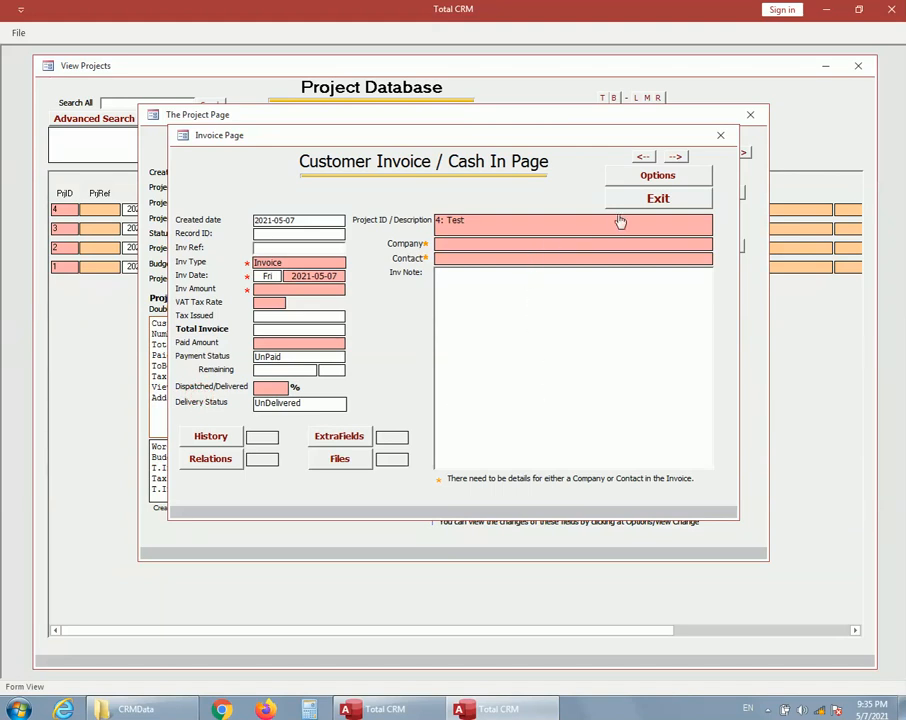
{"action": "left_click", "coordinate": [721, 136]}
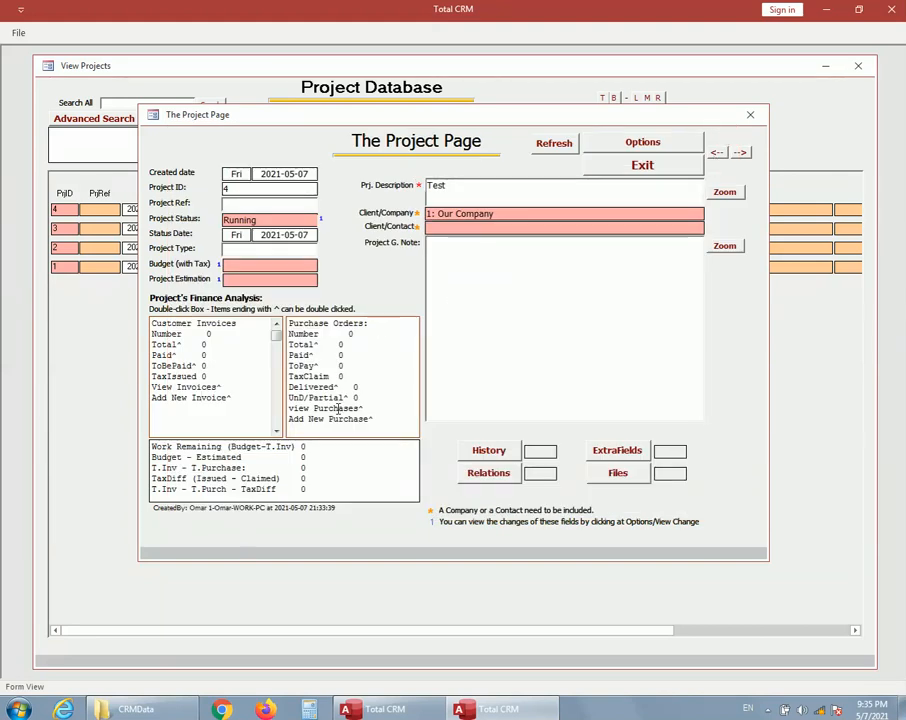
{"action": "double_click", "coordinate": [344, 419]}
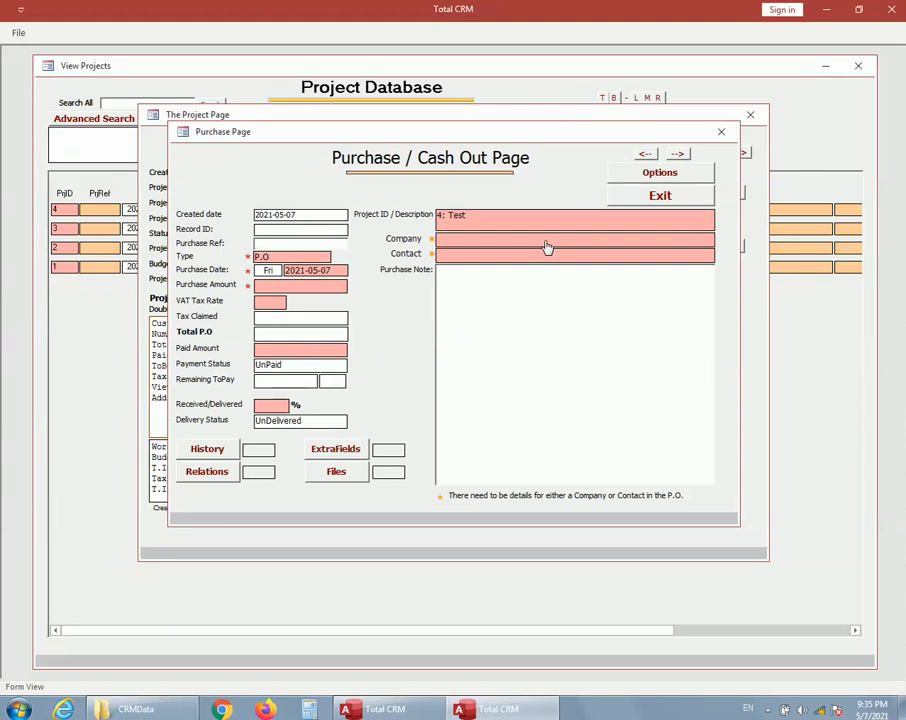
{"action": "left_click", "coordinate": [720, 132]}
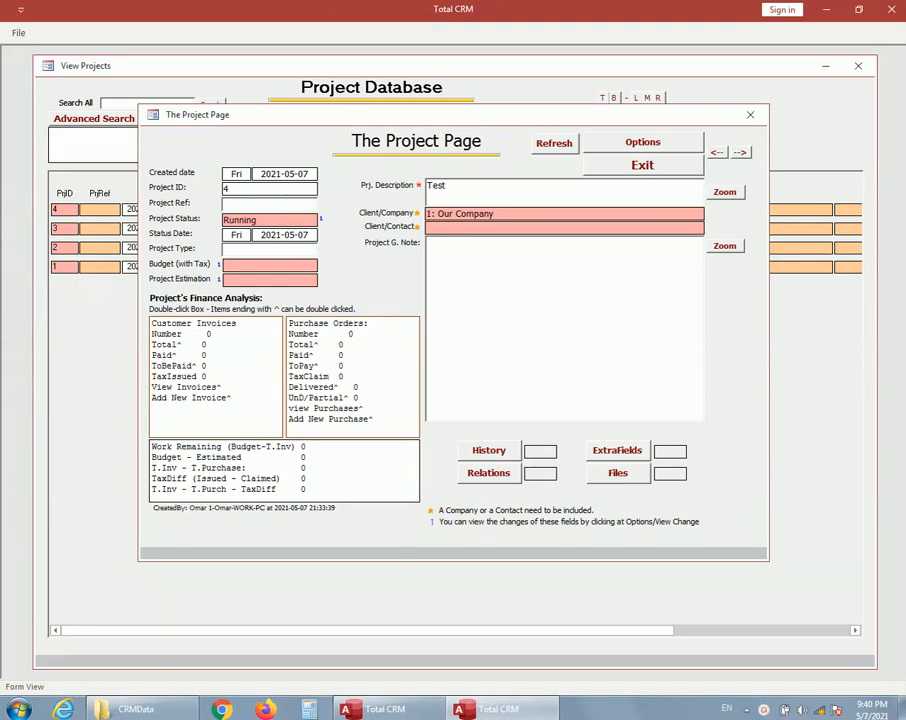
{"action": "left_click", "coordinate": [640, 166]}
{"action": "left_click", "coordinate": [630, 137]}
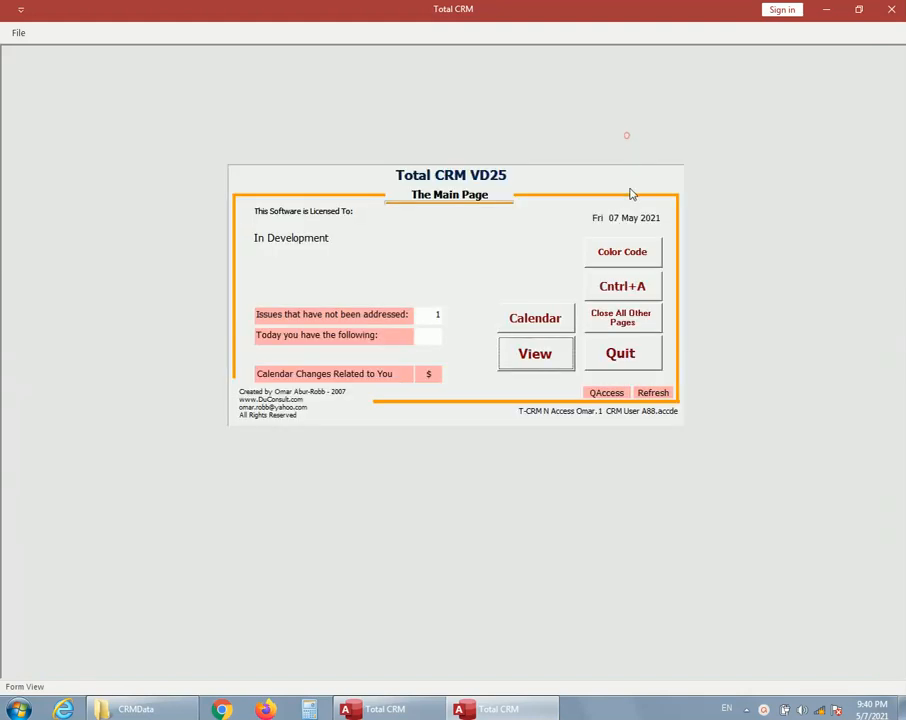
Step: Examine Store-In record 1 and its purchase selection list in the Store Database, and return to the main page without choosing a purchase
{"action": "left_click", "coordinate": [535, 353]}
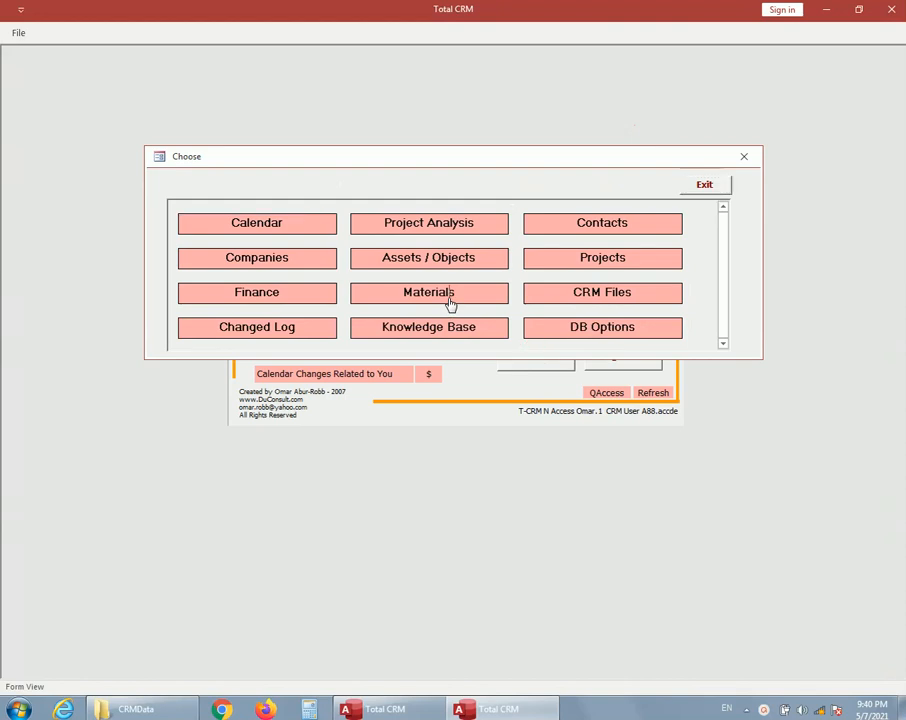
{"action": "left_click", "coordinate": [450, 304]}
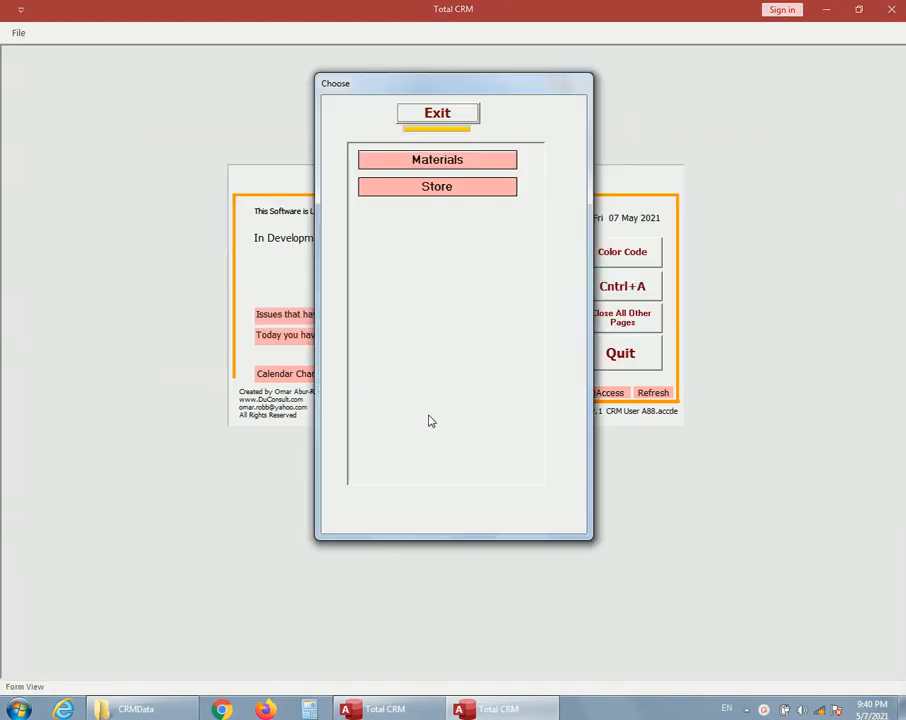
{"action": "left_click", "coordinate": [440, 192]}
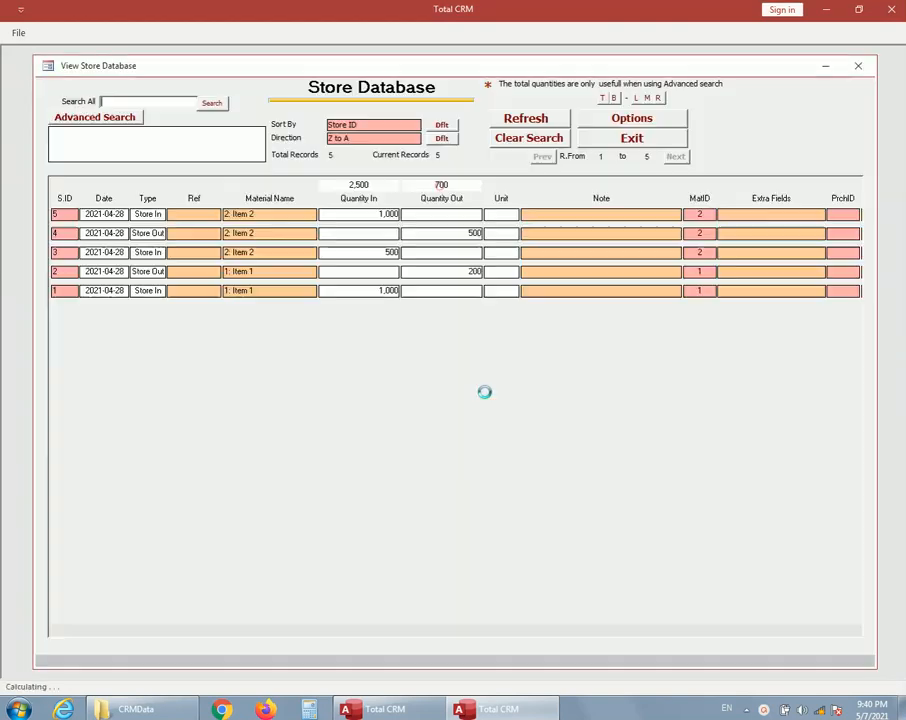
{"action": "double_click", "coordinate": [62, 291]}
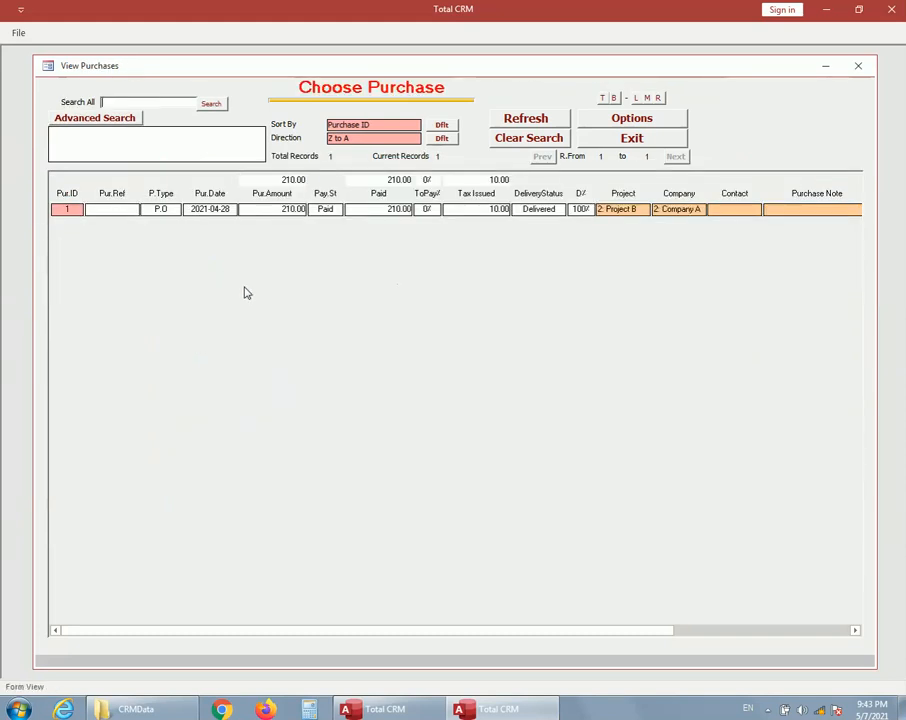
{"action": "left_click", "coordinate": [607, 142]}
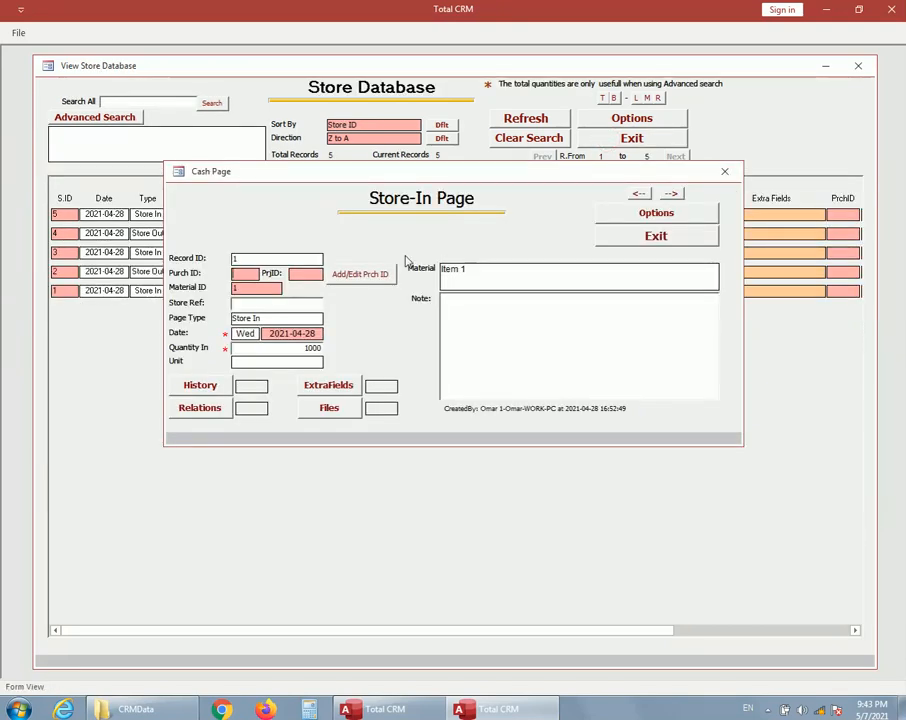
{"action": "left_click", "coordinate": [637, 236]}
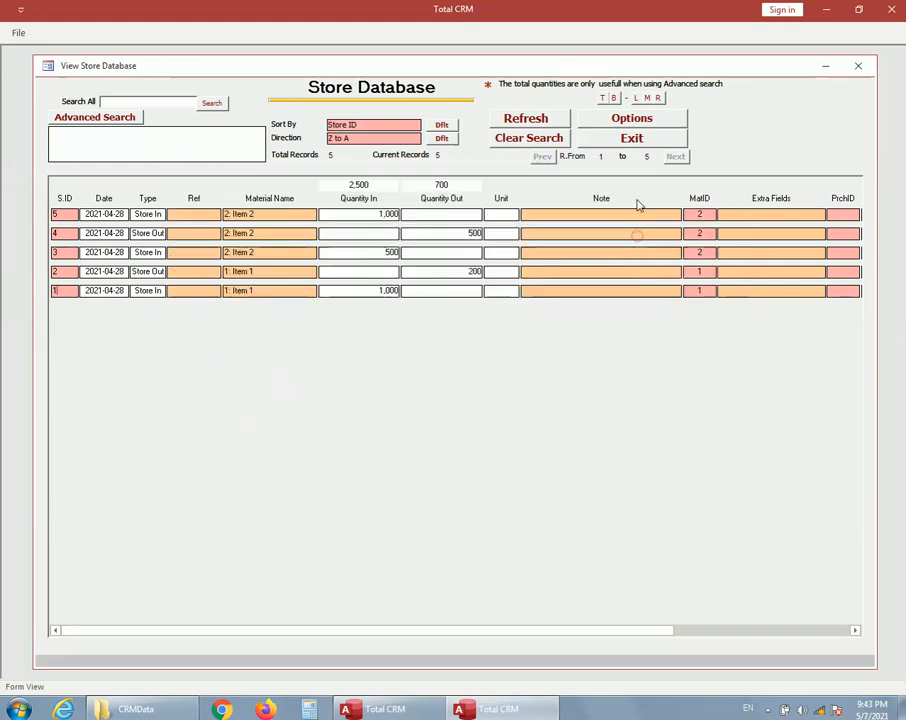
{"action": "left_click", "coordinate": [637, 141]}
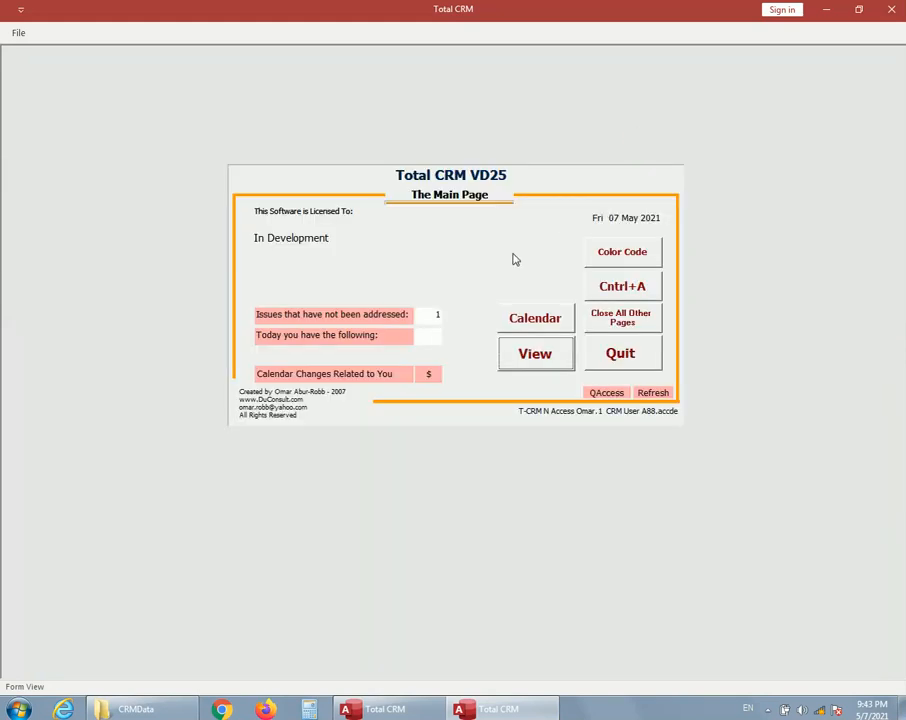